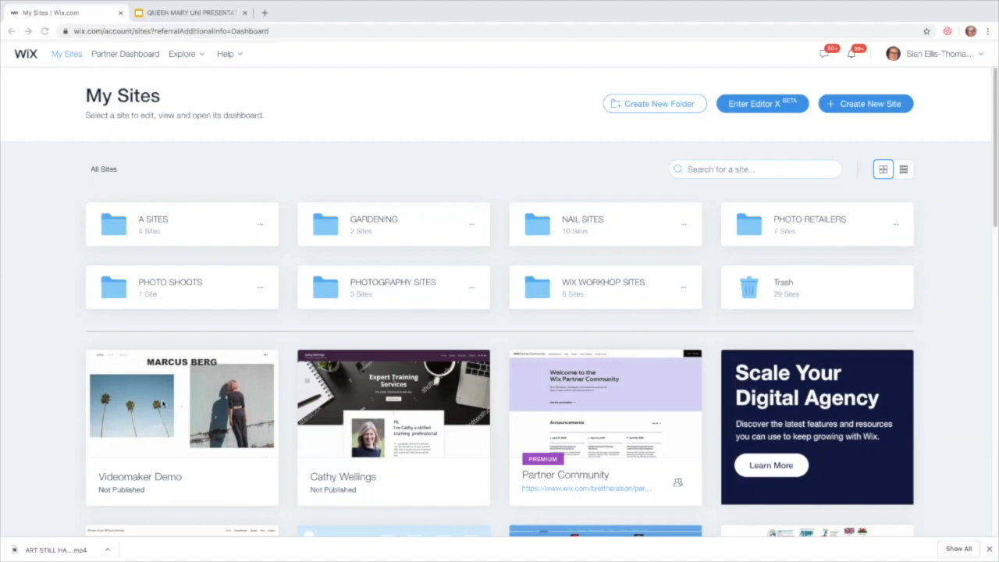
# Bring up the My Sites dashboard with the Videomaker Demo site card in view.
pyautogui.moveTo(167, 407)
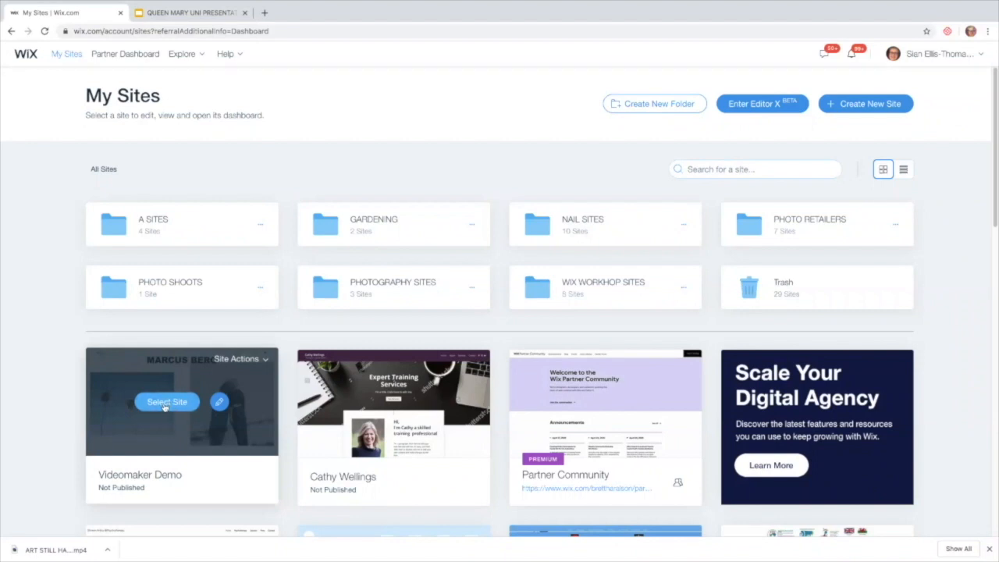
# Select the Videomaker Demo site and go to Marketing & SEO > Video Maker.
pyautogui.click(167, 403)
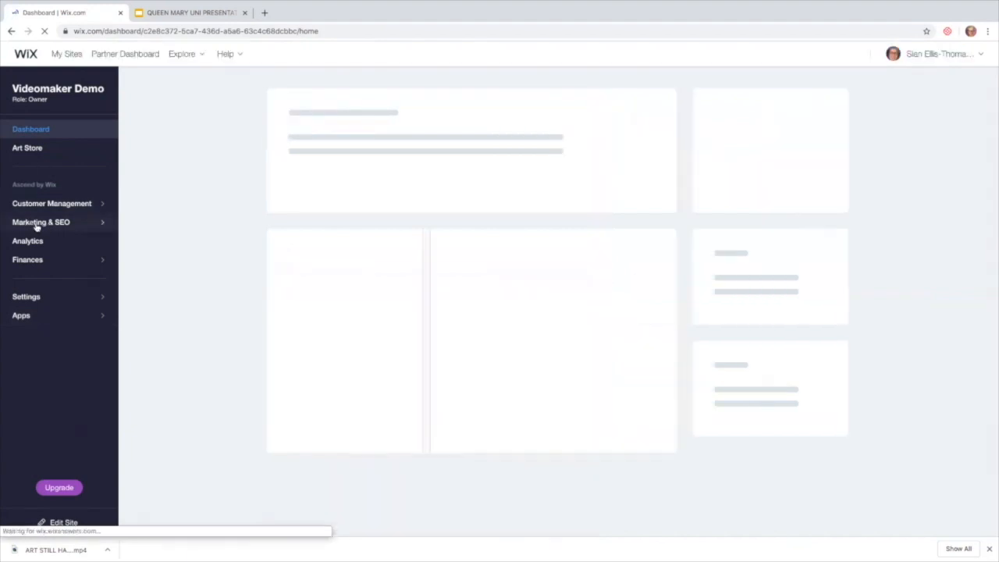
pyautogui.click(29, 224)
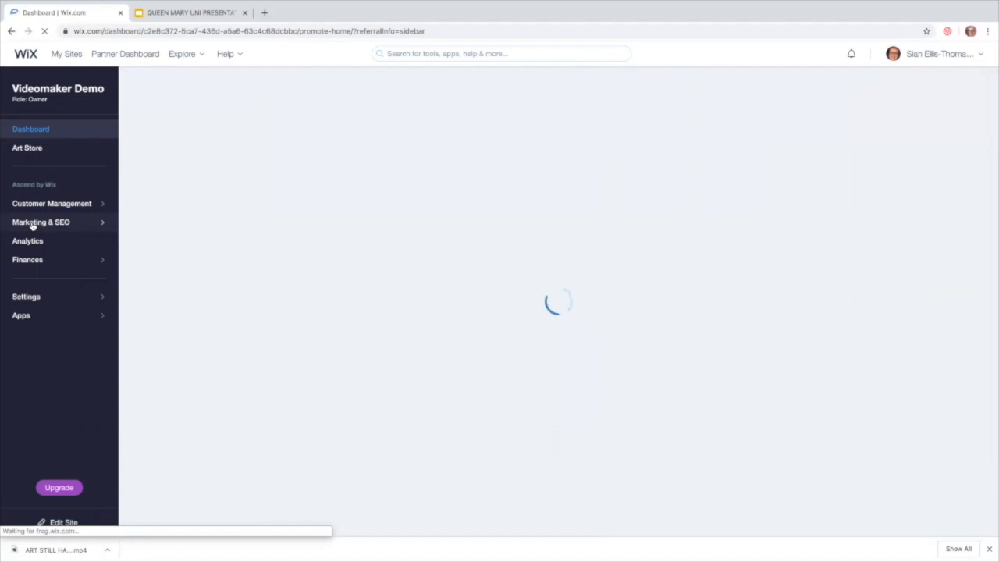
pyautogui.click(32, 224)
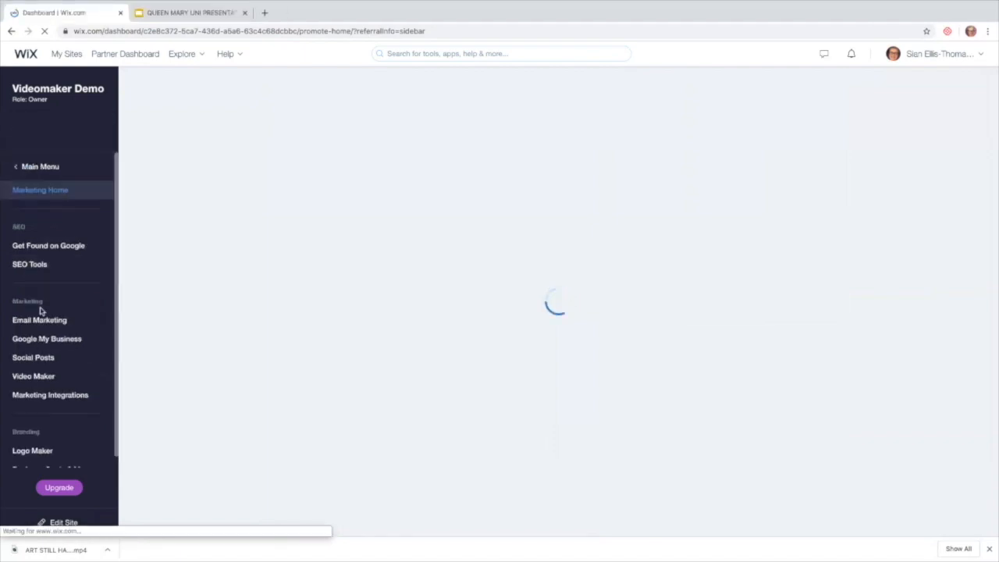
pyautogui.click(26, 379)
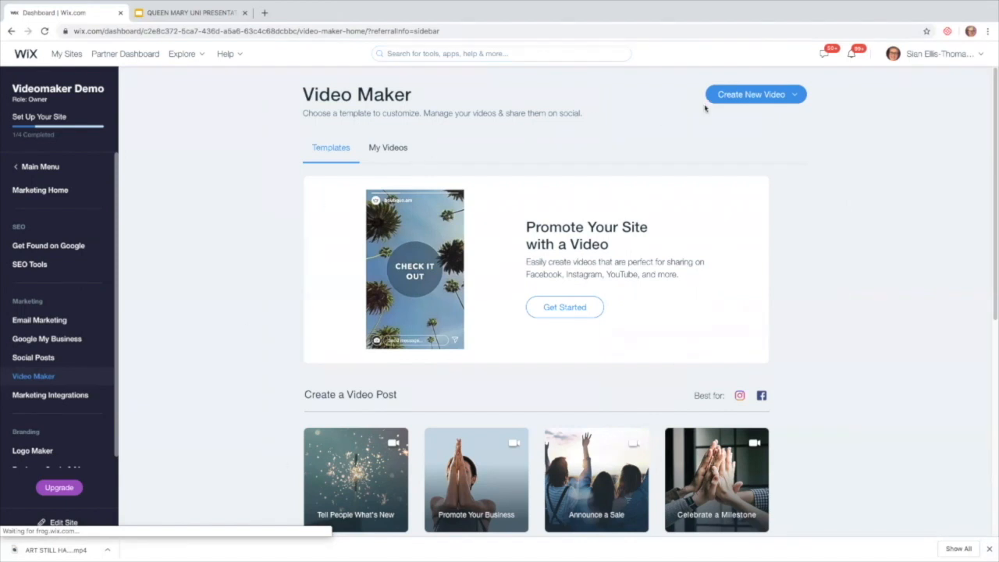
# Create a new video in Square format from the Create New Video menu.
pyautogui.click(797, 96)
pyautogui.click(797, 96)
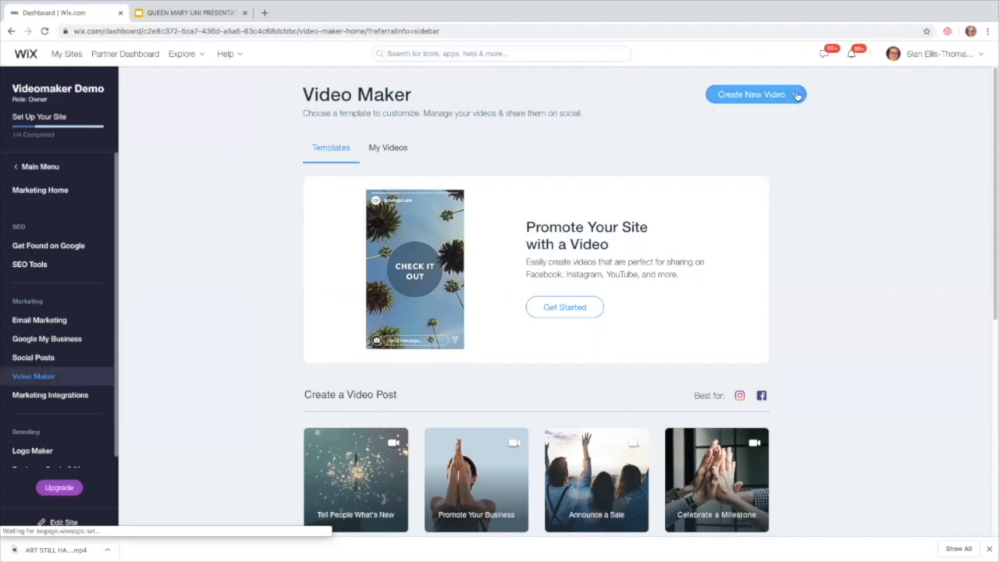
pyautogui.click(797, 96)
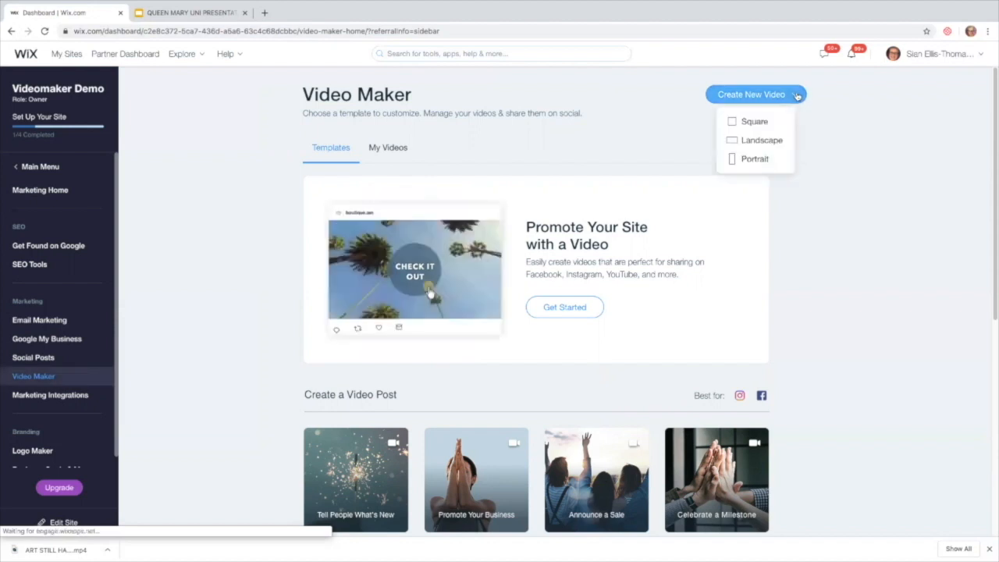
pyautogui.click(747, 123)
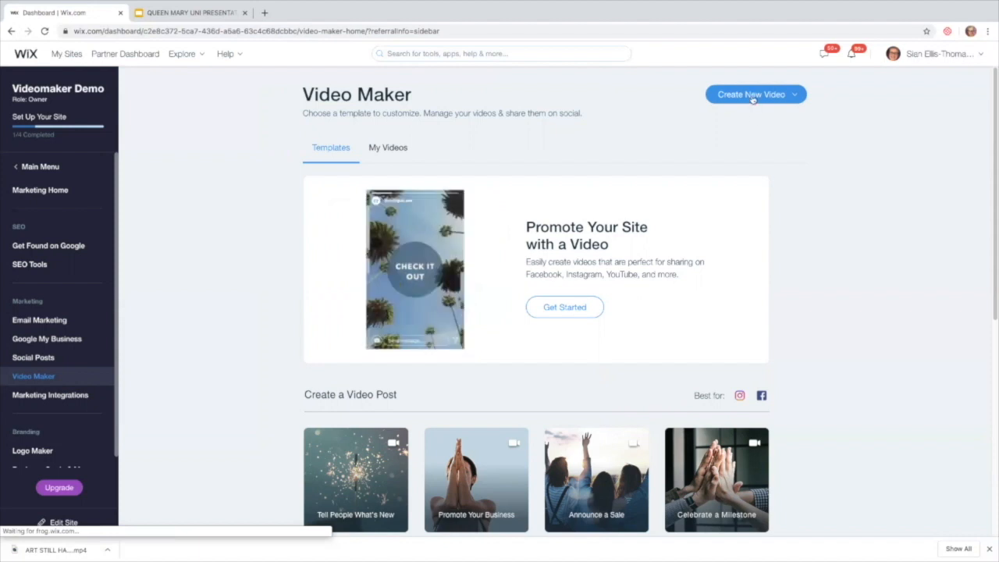
pyautogui.click(752, 97)
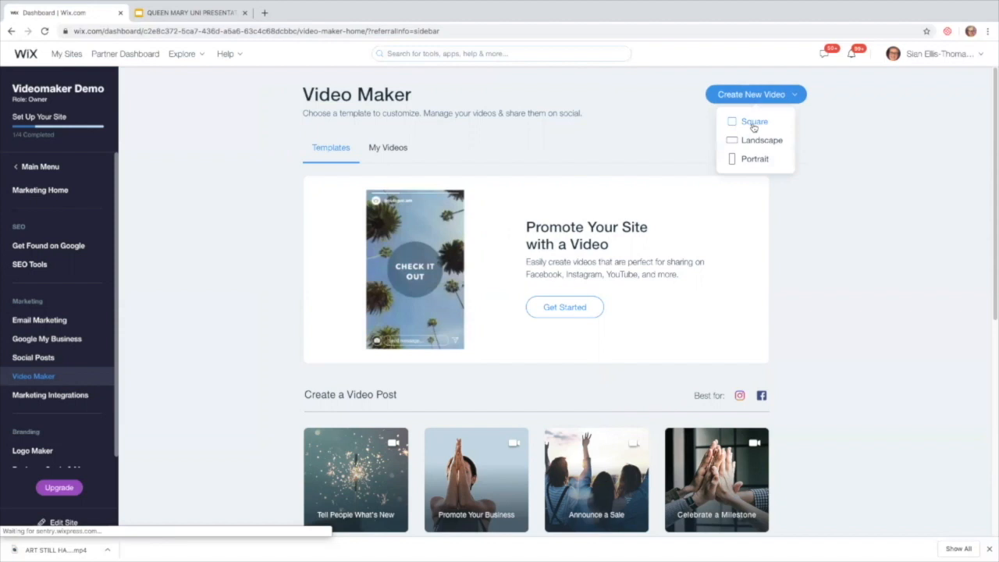
pyautogui.click(753, 125)
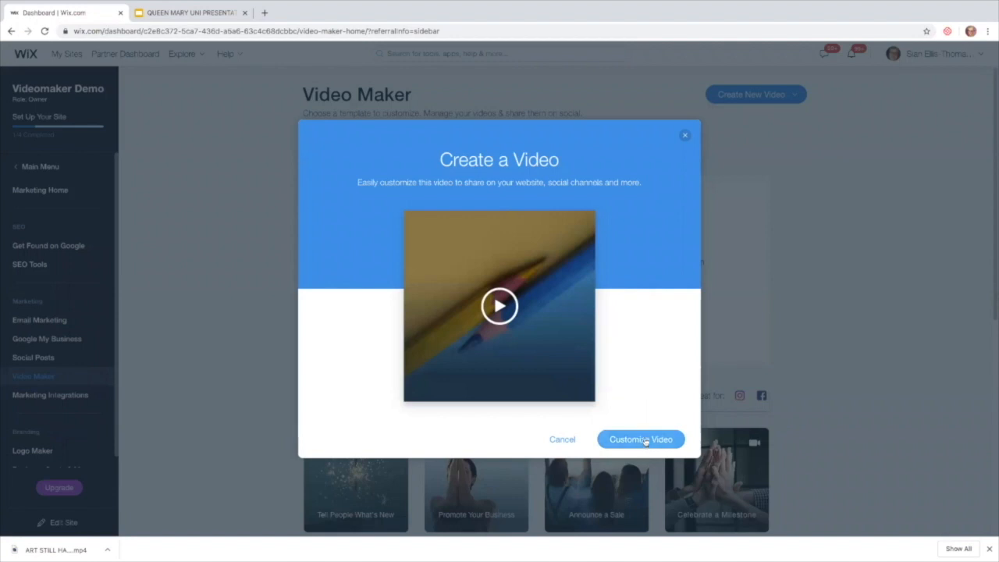
# Open Customize Video and delete the template's sample images from the media strip.
pyautogui.click(646, 441)
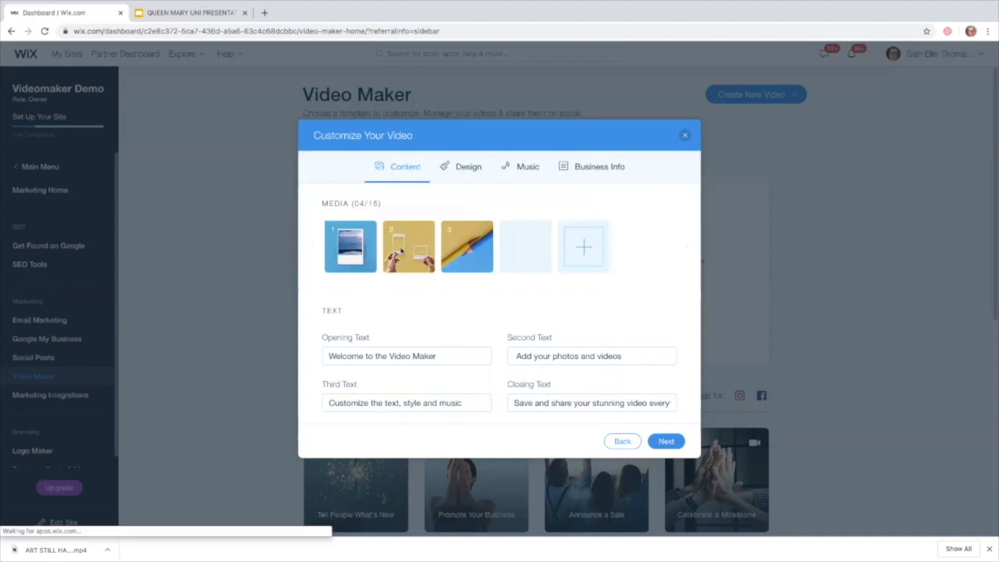
pyautogui.click(369, 233)
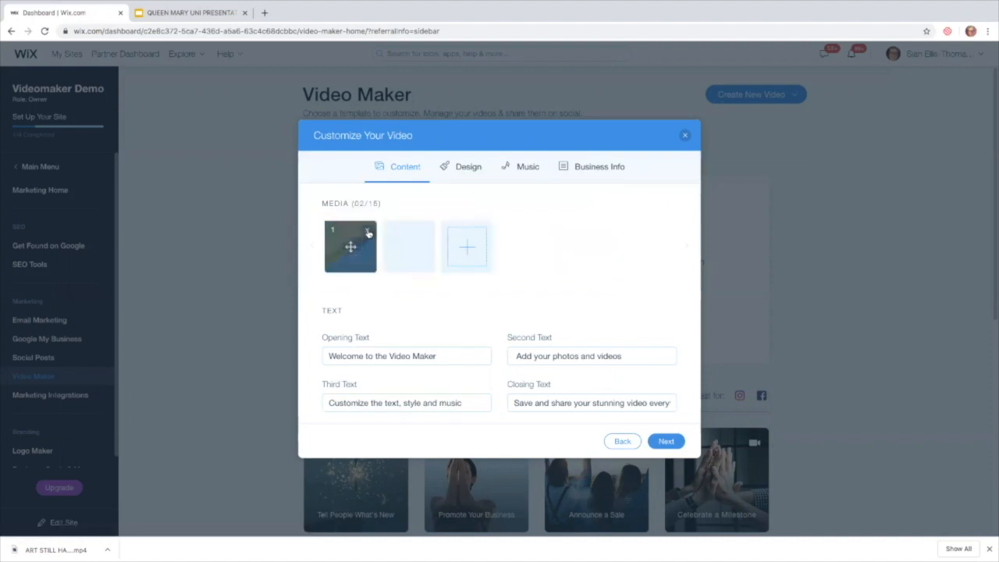
pyautogui.click(368, 233)
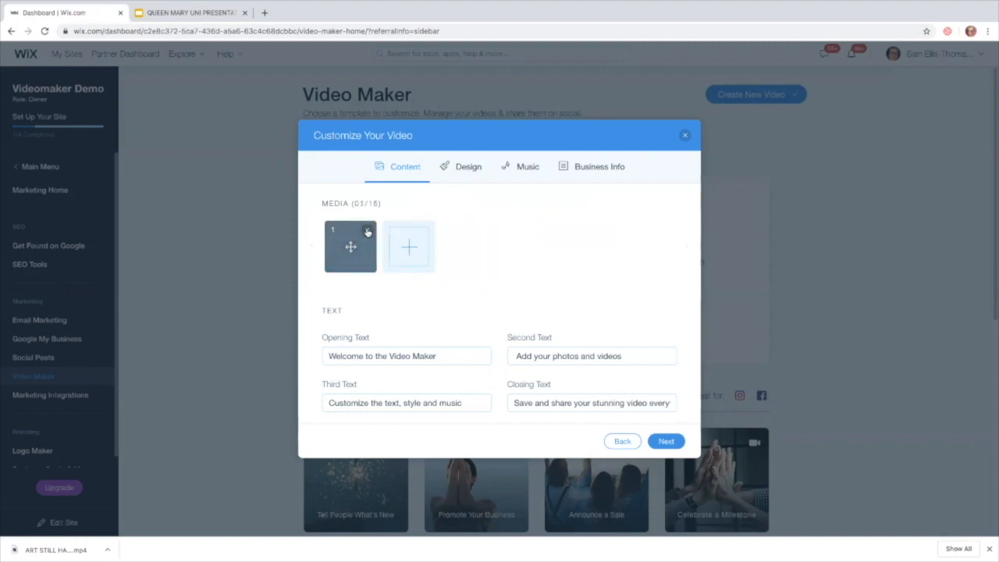
pyautogui.click(367, 233)
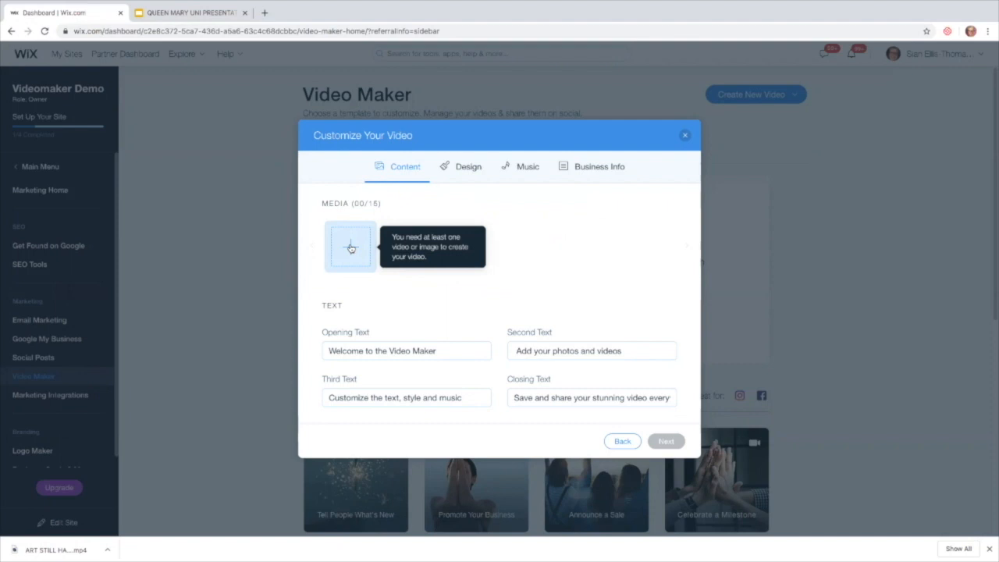
# Select all 14 images in Site Files and add them to the video.
pyautogui.click(350, 248)
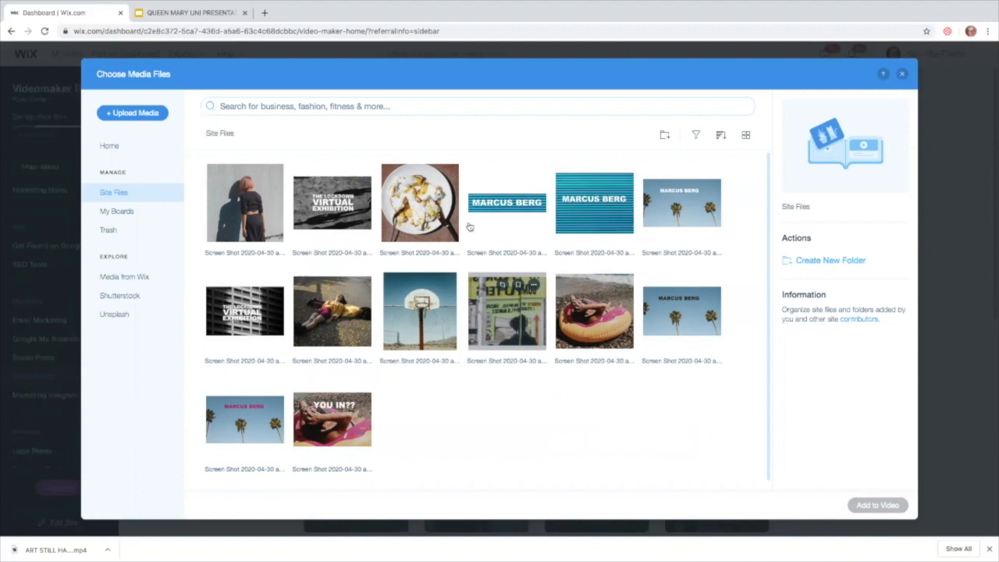
pyautogui.click(262, 213)
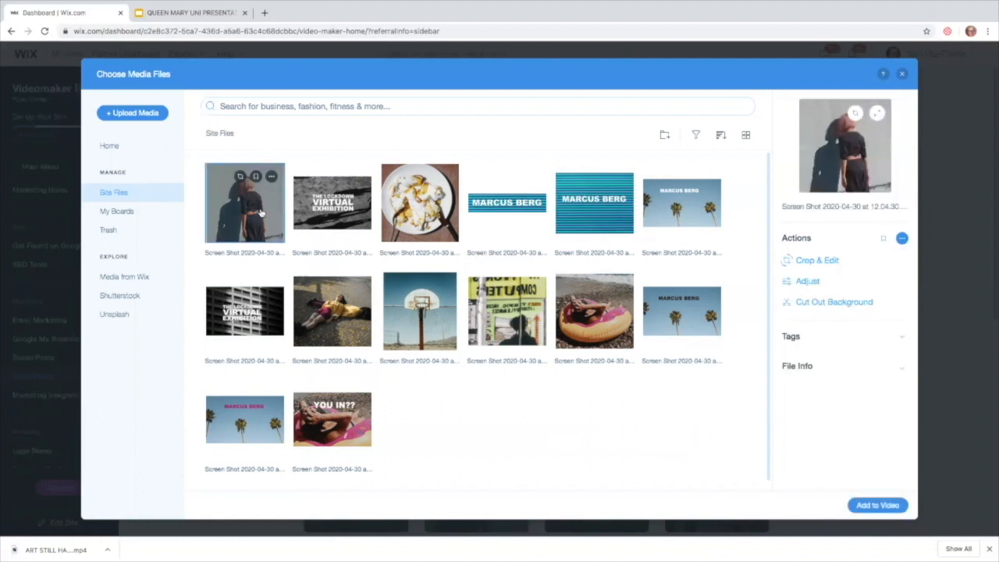
pyautogui.keyDown('shift'); pyautogui.click(347, 427); pyautogui.keyUp('shift')
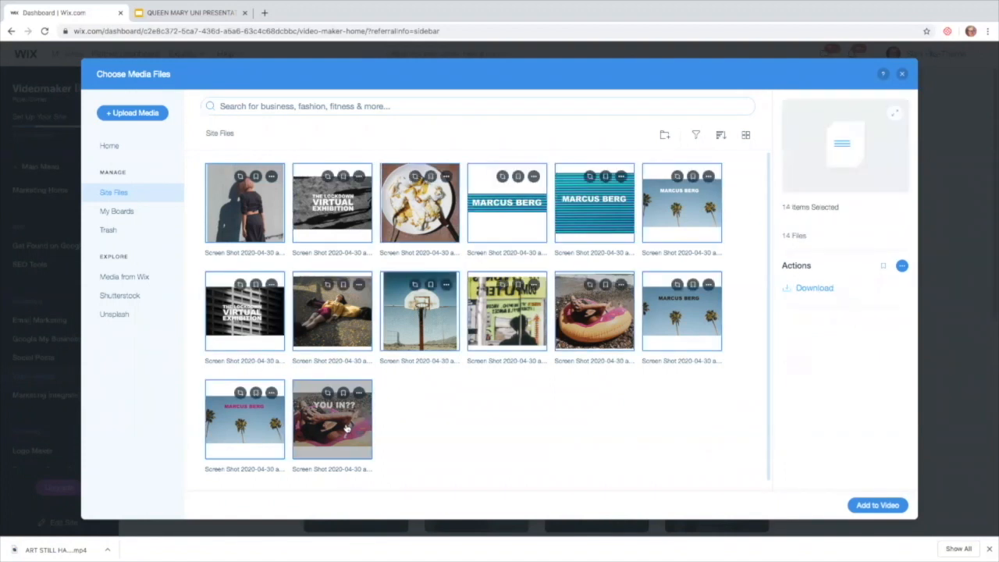
pyautogui.click(875, 506)
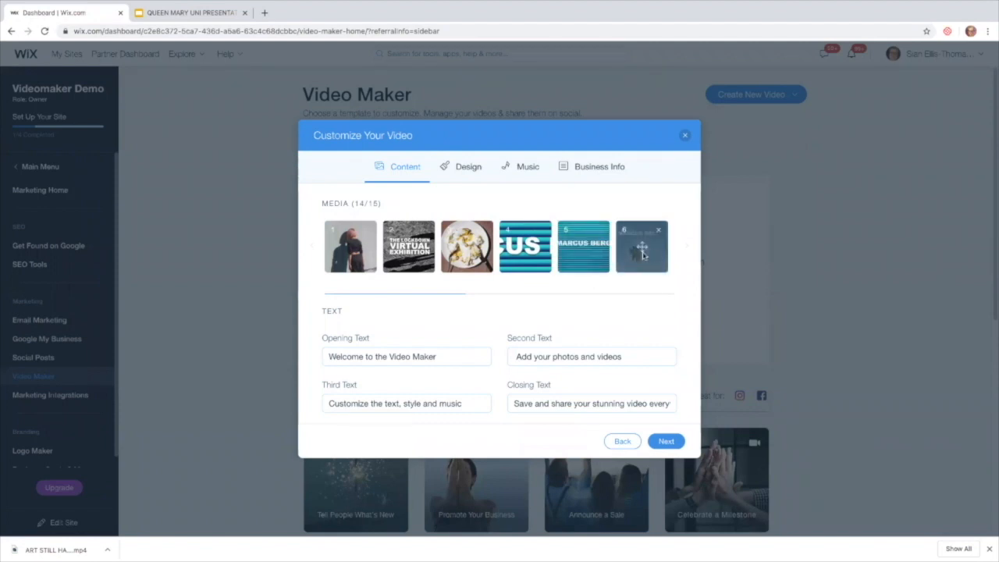
# Reorder the thumbnails, remove the sixth image, and move image 12 earlier.
pyautogui.moveTo(655, 258); pyautogui.dragTo(547, 254)
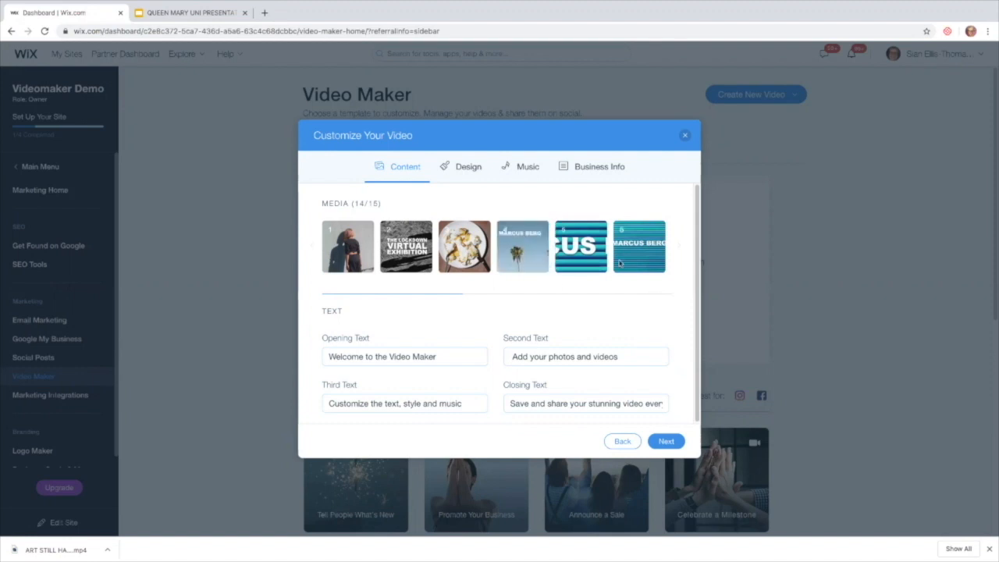
pyautogui.moveTo(650, 256); pyautogui.dragTo(464, 248)
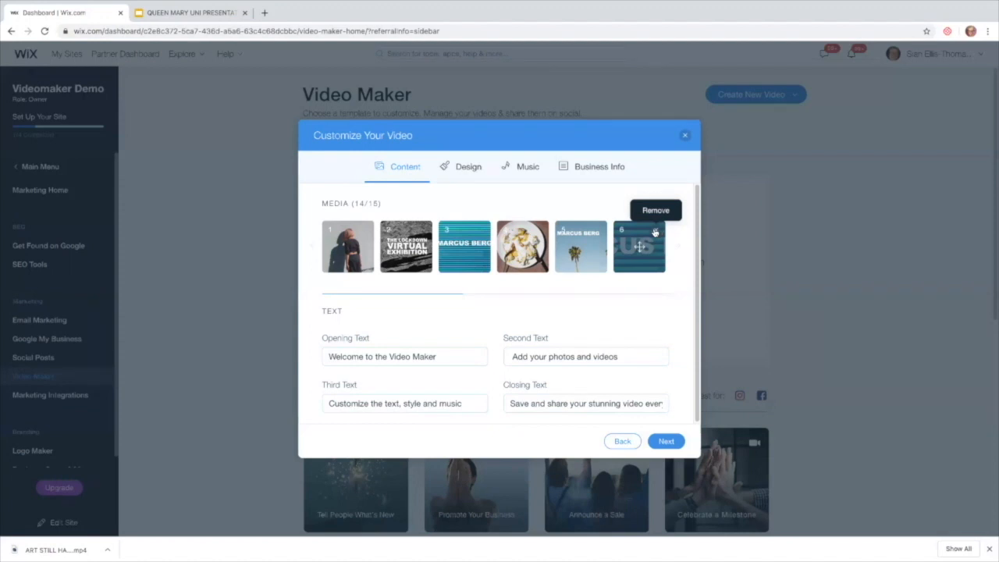
pyautogui.click(655, 231)
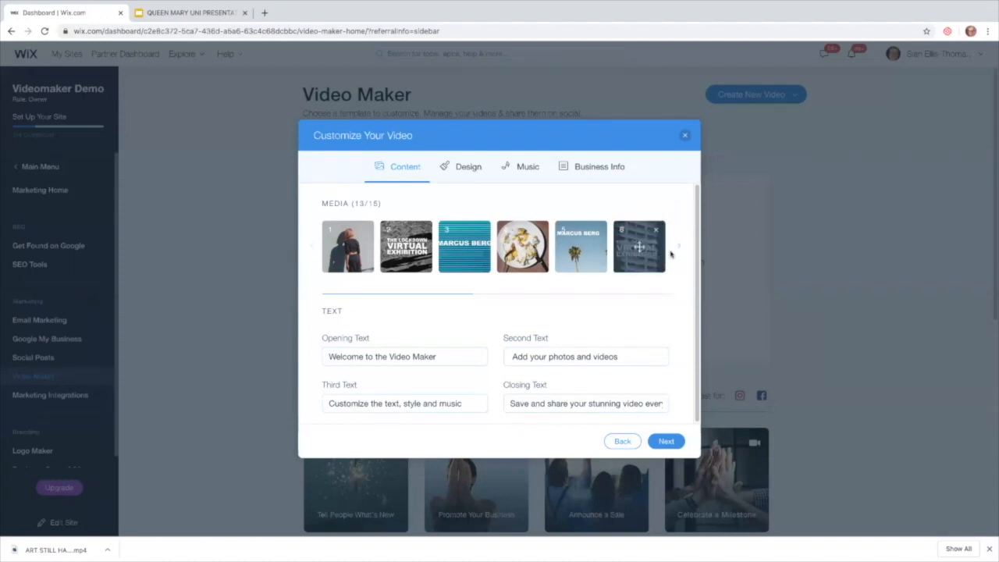
pyautogui.click(677, 250)
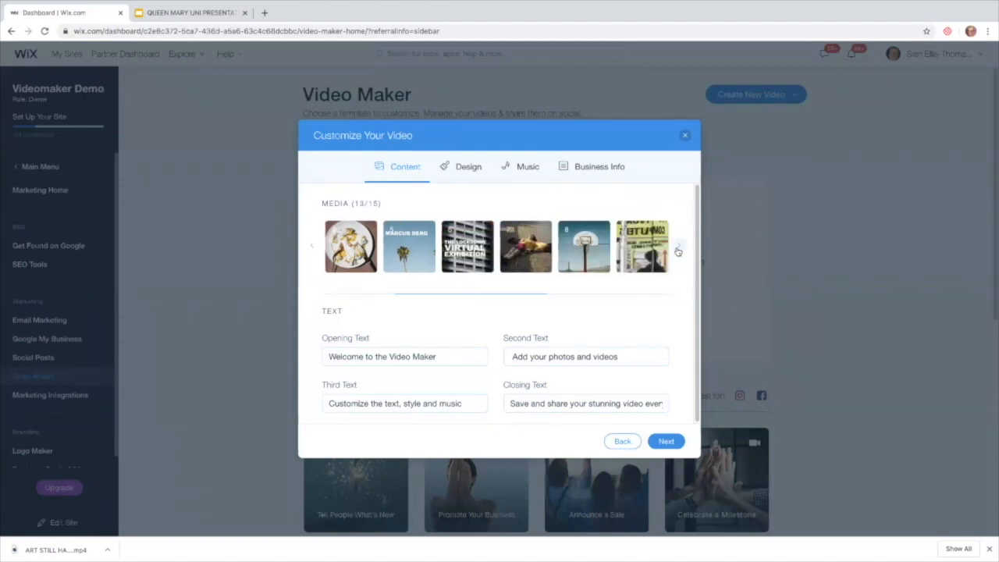
pyautogui.click(678, 250)
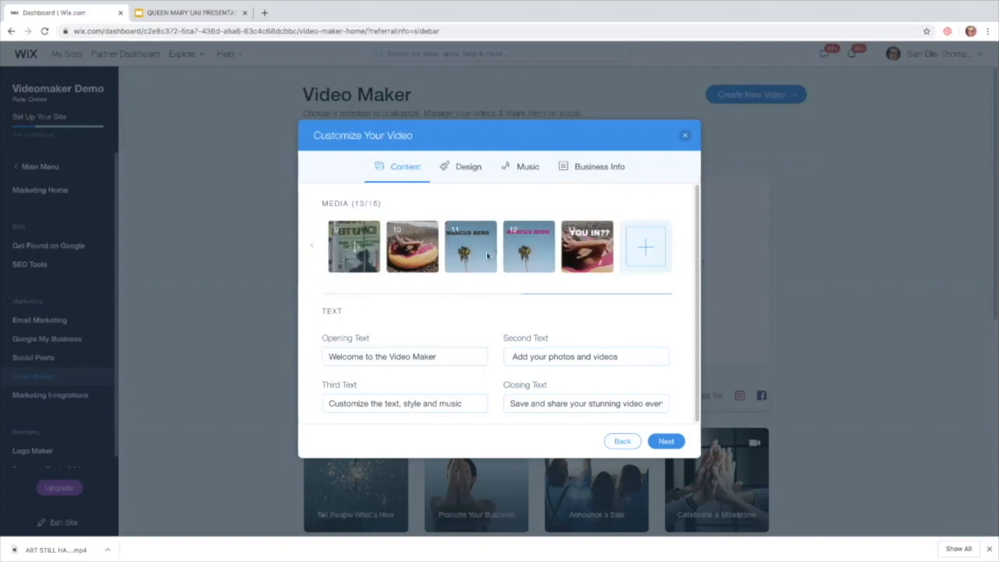
pyautogui.moveTo(493, 245); pyautogui.dragTo(458, 258)
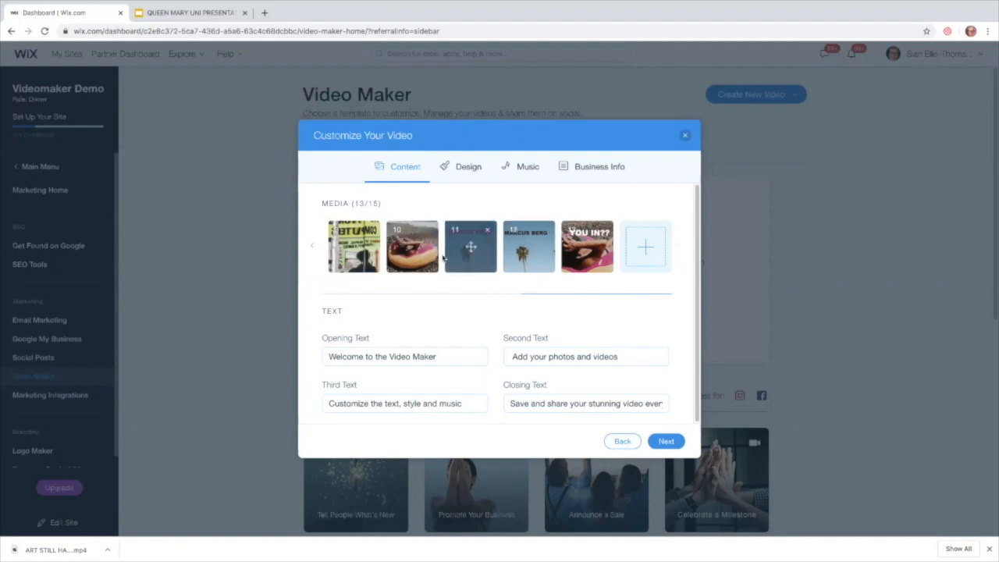
pyautogui.click(313, 249)
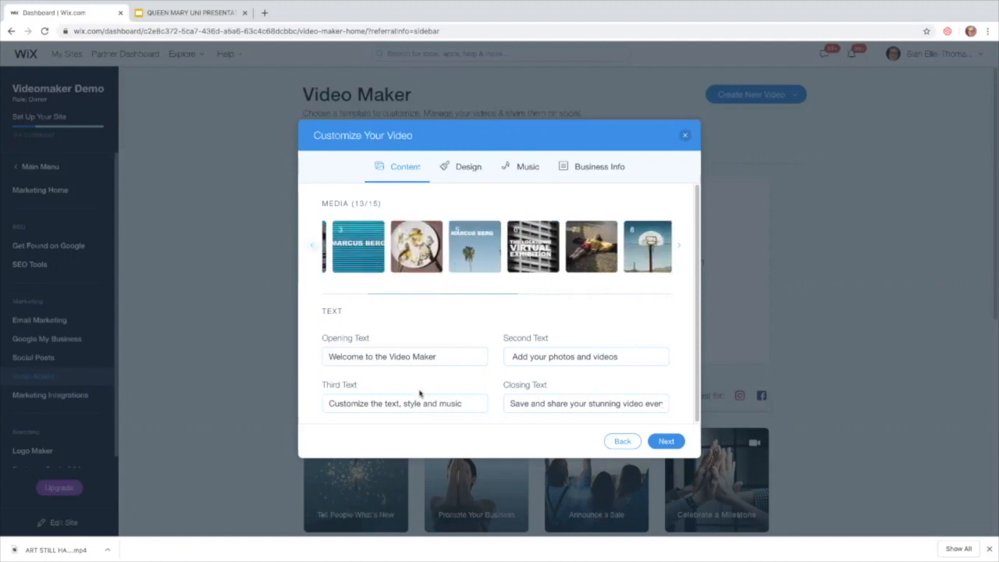
# Change the opening caption to VIRTUAL EXHIBITION and the second to ART STILL HAPPENS IN LOCKDOWN.
pyautogui.click(373, 355)
pyautogui.press('super+a')
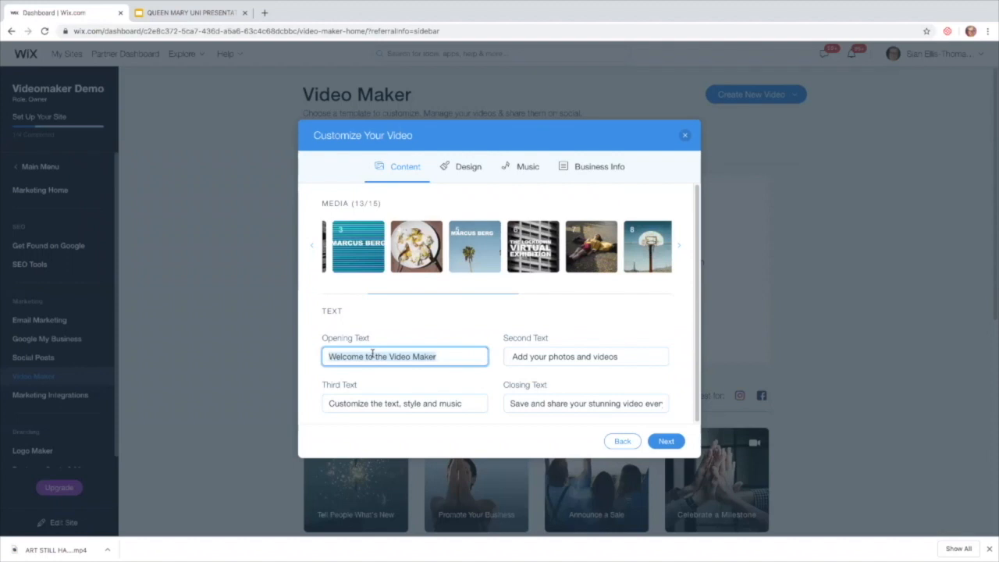
pyautogui.write('VIRTUAL')
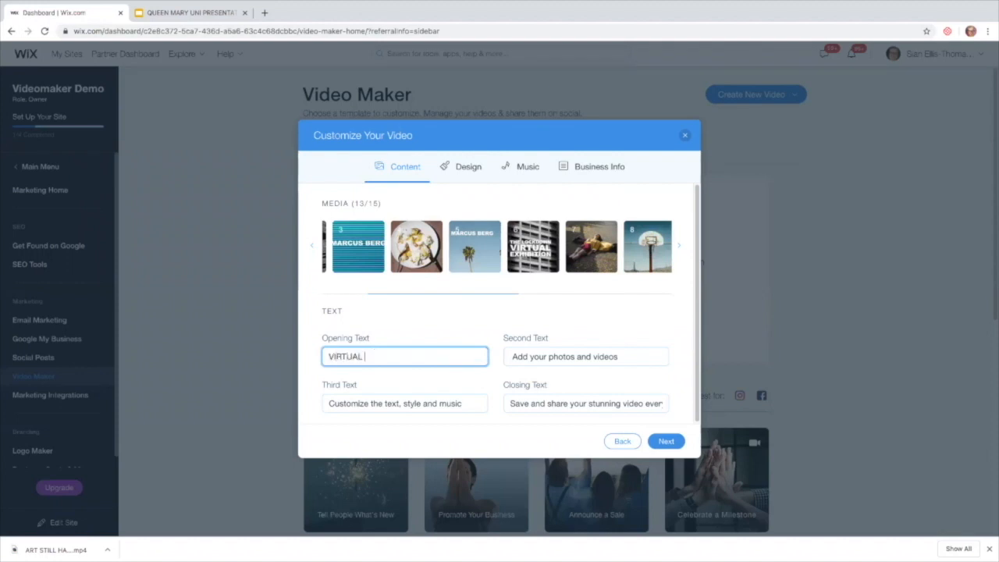
pyautogui.write(' EXHIBITION')
pyautogui.click(507, 356)
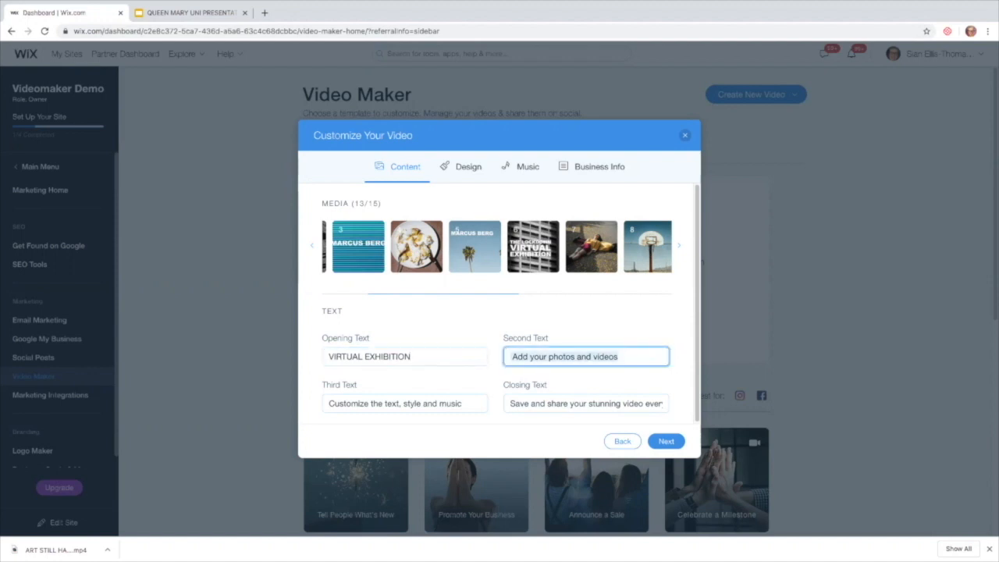
pyautogui.write('ART IS STILL')
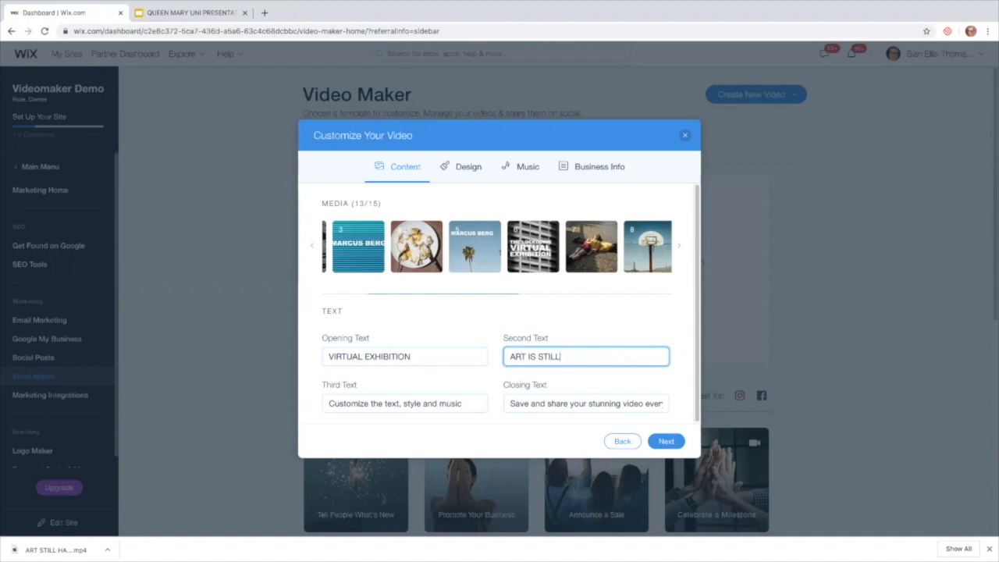
pyautogui.press('BackSpace')
pyautogui.press('BackSpace')
pyautogui.press('BackSpace')
pyautogui.press('BackSpace')
pyautogui.press('BackSpace')
pyautogui.press('BackSpace')
pyautogui.press('BackSpace')
pyautogui.press('BackSpace')
pyautogui.write('STILL HAPPENS IN LOC')
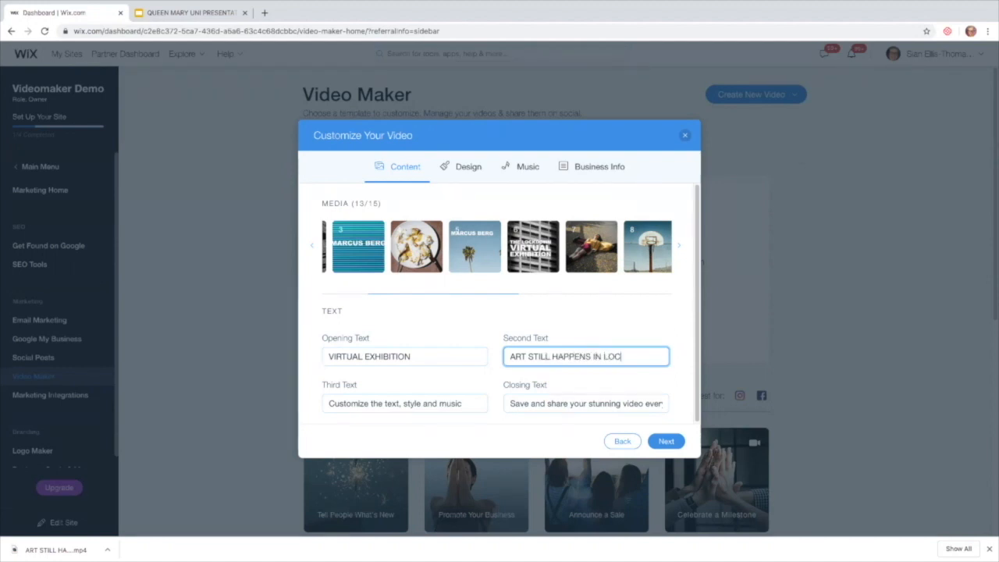
pyautogui.write('KFDOWN')
# Set the third caption to FEED YOUR SOUL and the closing caption to MISS IT. MISS OUT!
pyautogui.click(362, 403)
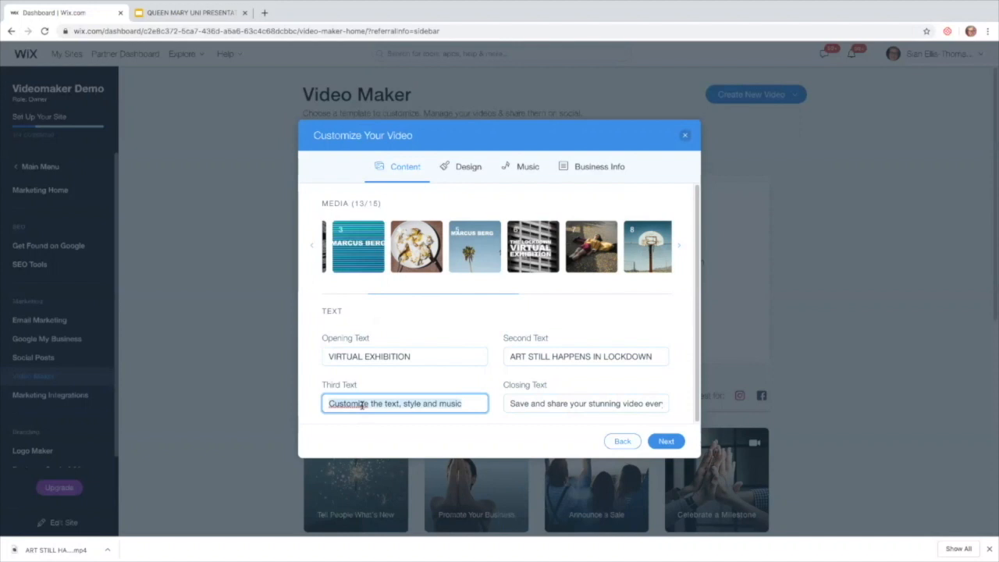
pyautogui.write('FEED Y')
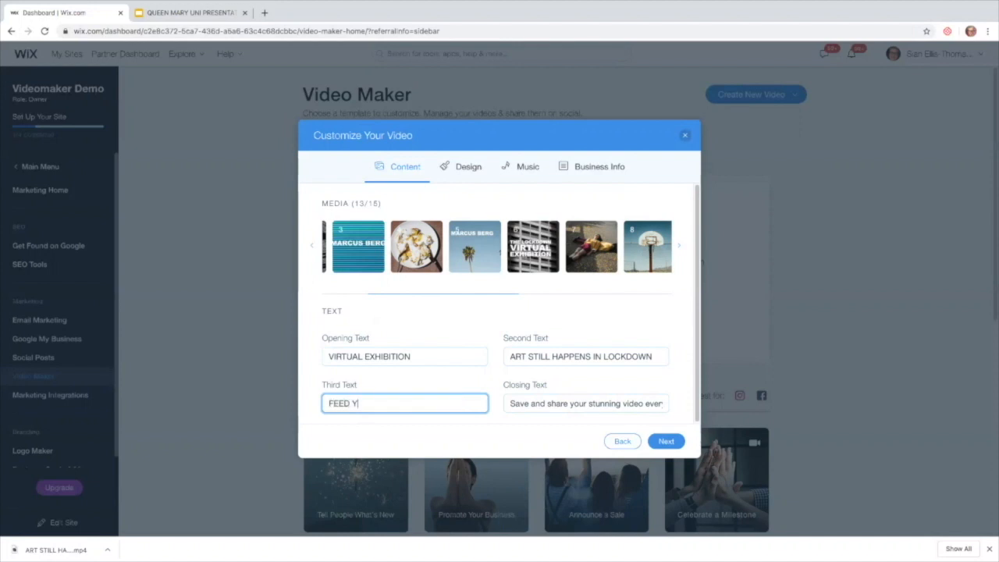
pyautogui.write('OUR SOUL')
pyautogui.click(543, 402)
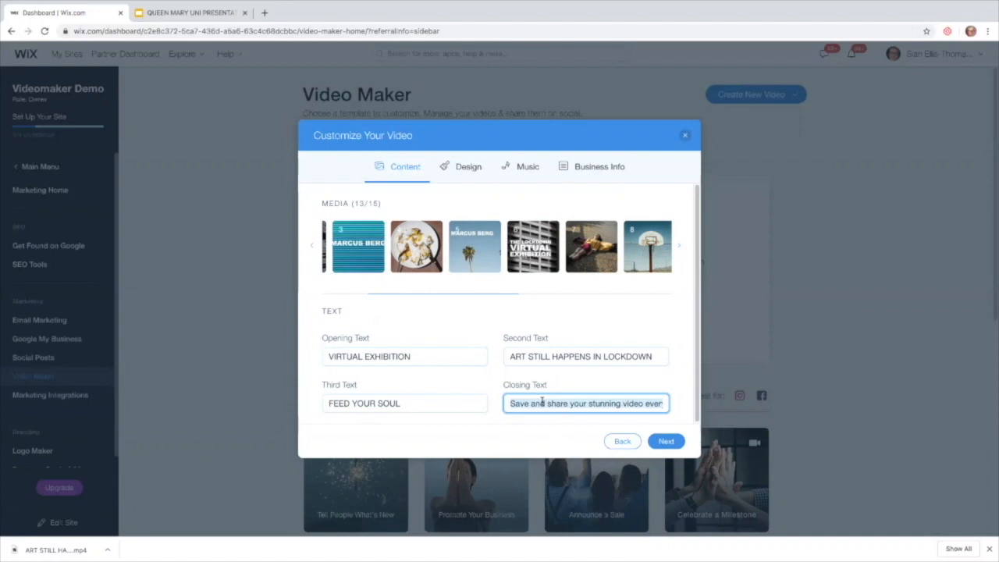
pyautogui.write('MISS')
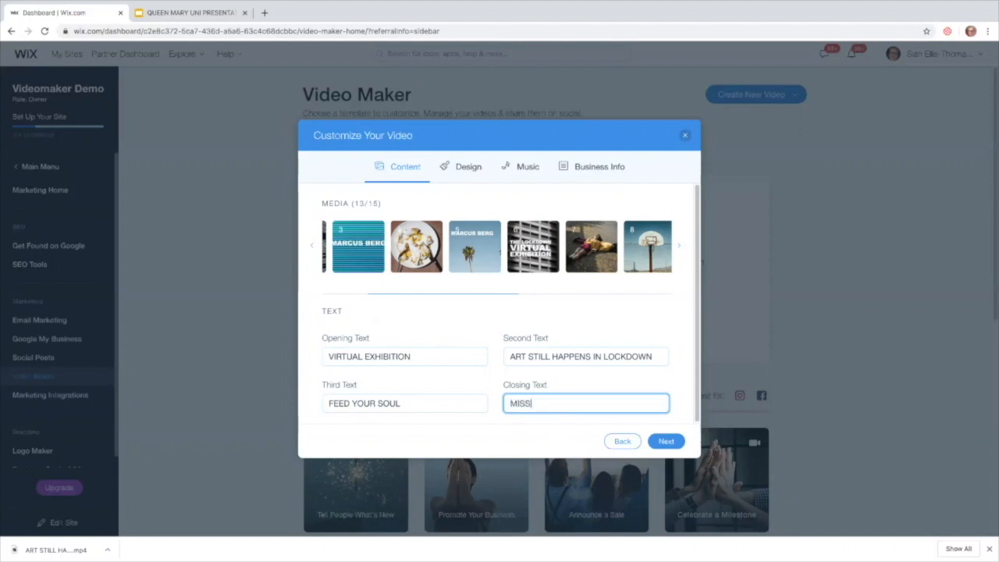
pyautogui.write(' IRT')
pyautogui.press('BackSpace')
pyautogui.press('BackSpace')
pyautogui.write('T>')
pyautogui.write(' MISS')
pyautogui.write(' OUT!')
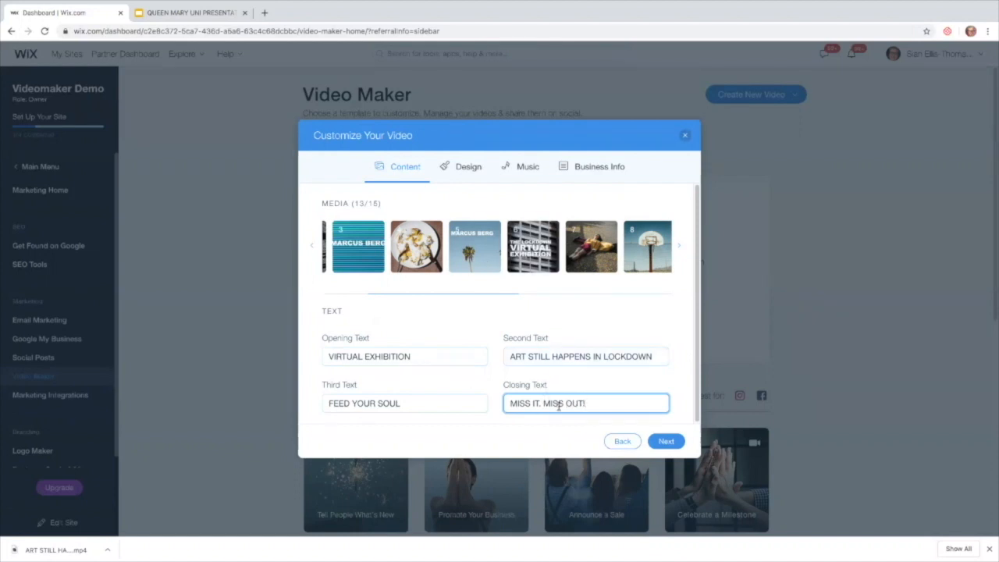
pyautogui.press('BackSpace')
pyautogui.write('!')
pyautogui.click(666, 443)
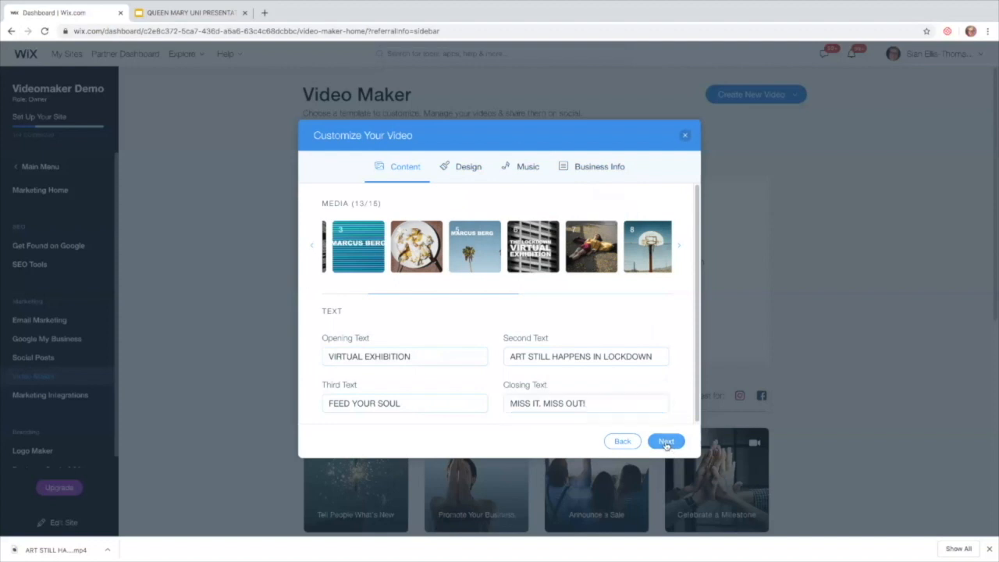
# On the Design tab, make the theme colours purple #B91ED4 and green #35FB25.
pyautogui.click(666, 443)
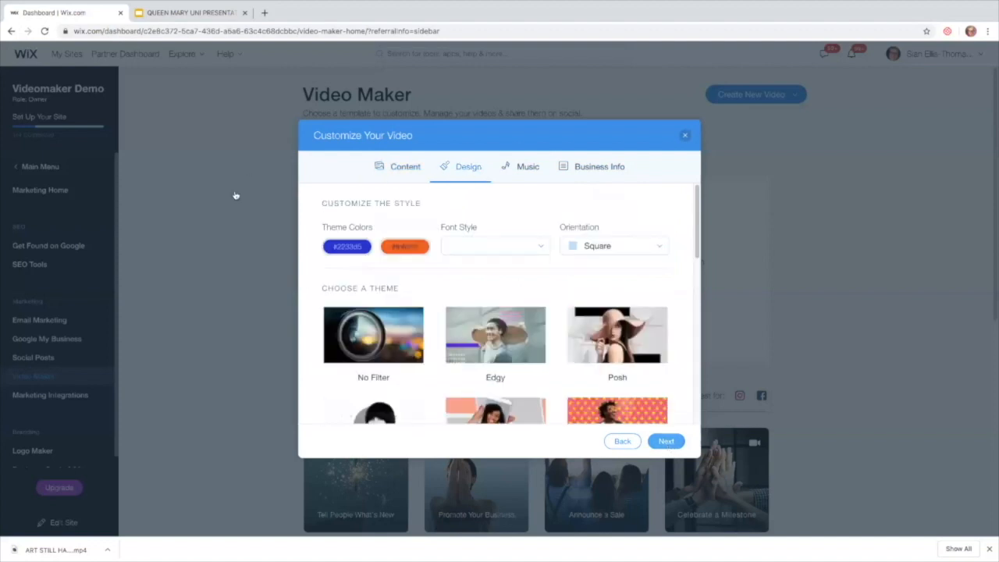
pyautogui.click(354, 250)
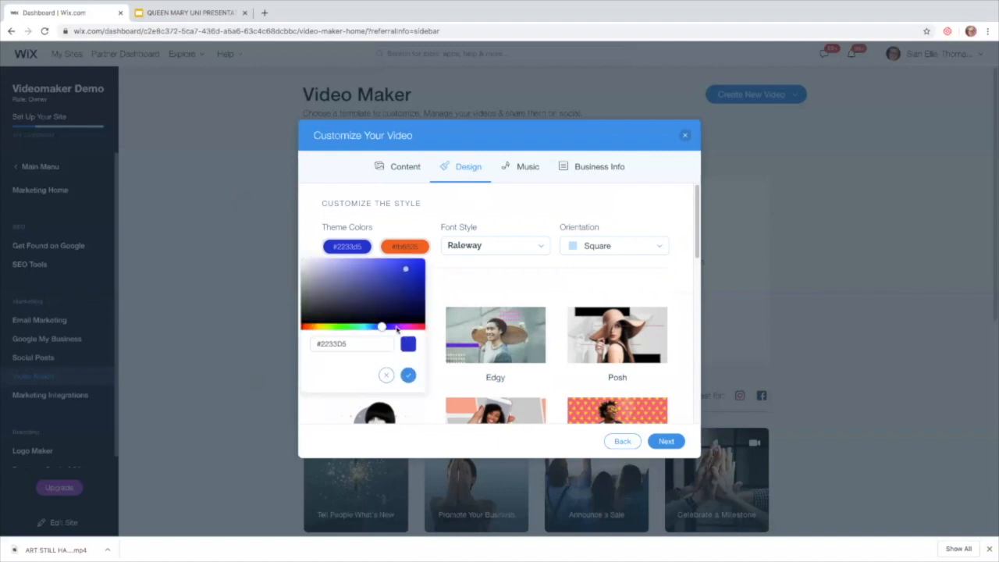
pyautogui.click(401, 326)
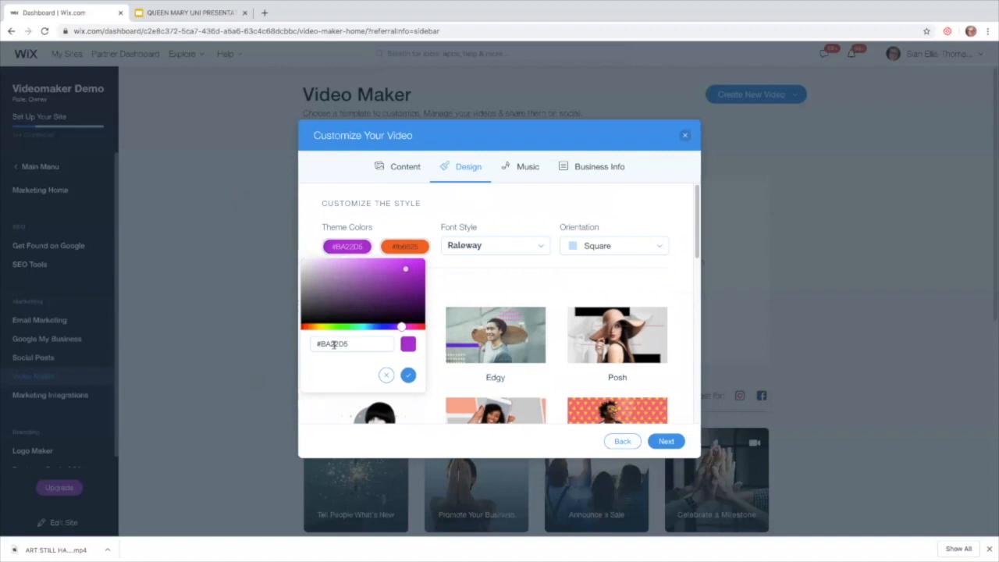
pyautogui.click(408, 270)
pyautogui.click(406, 247)
pyautogui.click(398, 329)
pyautogui.moveTo(397, 328); pyautogui.dragTo(398, 328)
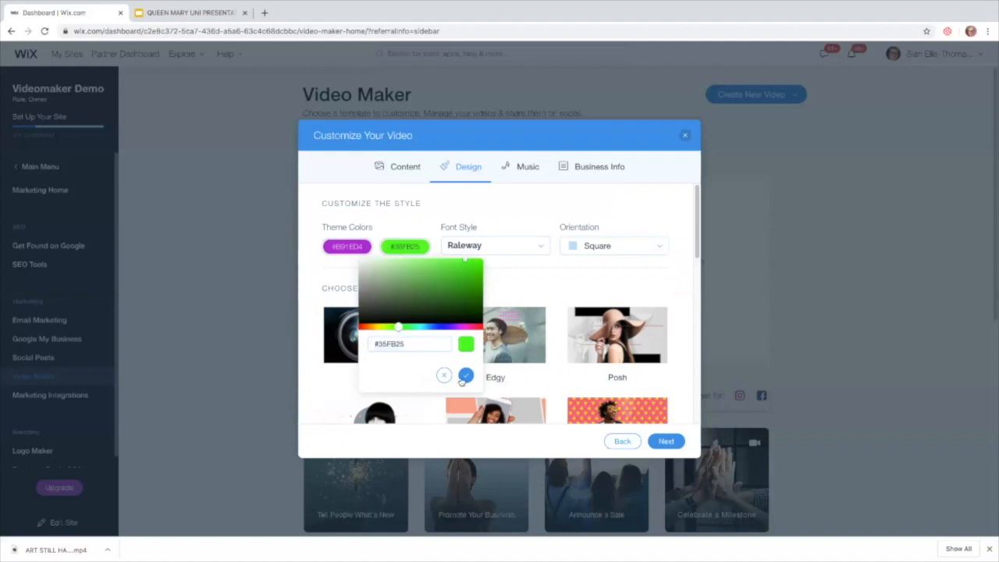
pyautogui.click(487, 248)
pyautogui.click(487, 248)
# Pick Rubik as the font style and browse through the available theme thumbnails.
pyautogui.scroll(-1, 546, 292)
pyautogui.scroll(-2, 544, 323)
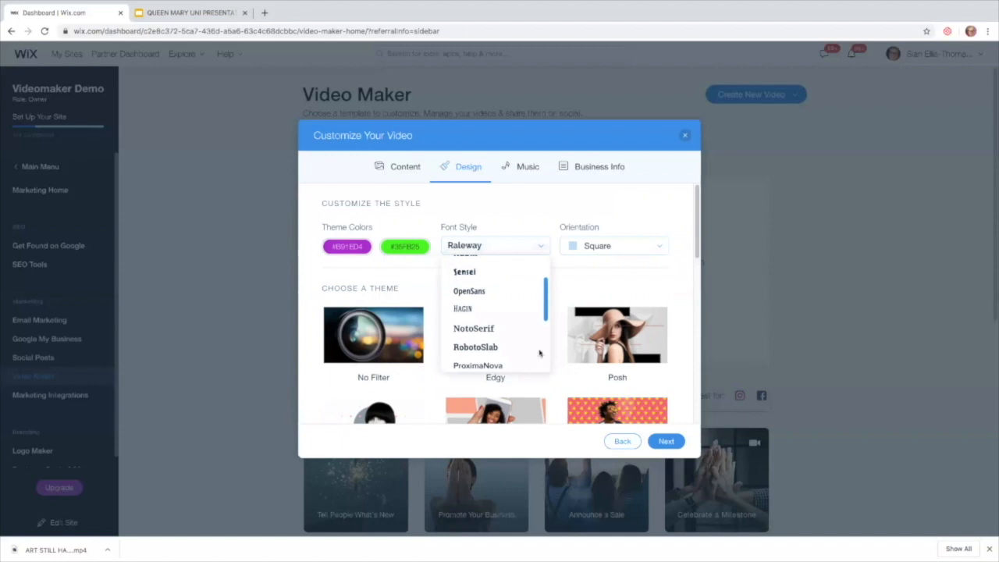
pyautogui.scroll(-3, 545, 298)
pyautogui.scroll(5, 476, 293)
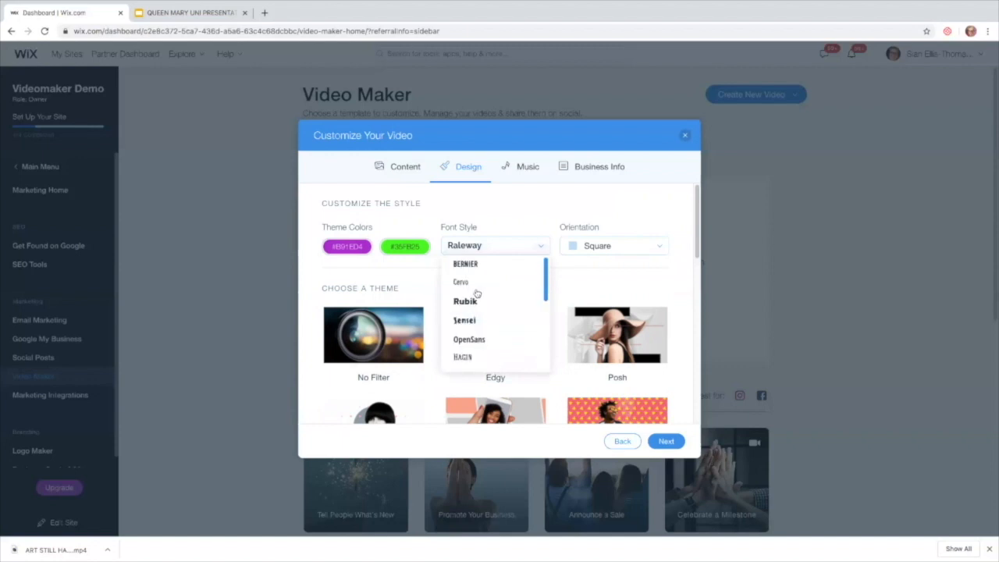
pyautogui.click(471, 301)
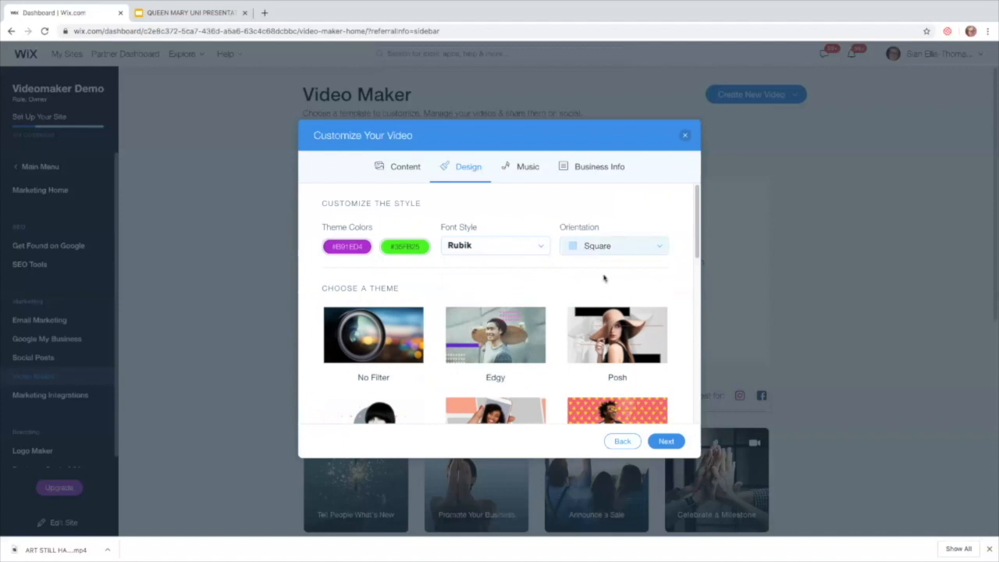
pyautogui.scroll(-1, 597, 277)
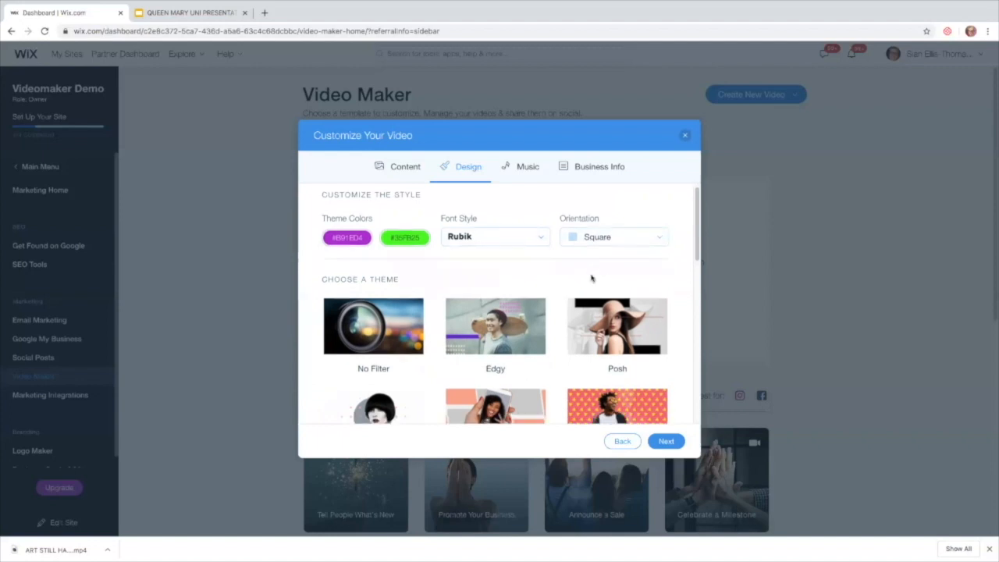
pyautogui.scroll(-2, 590, 278)
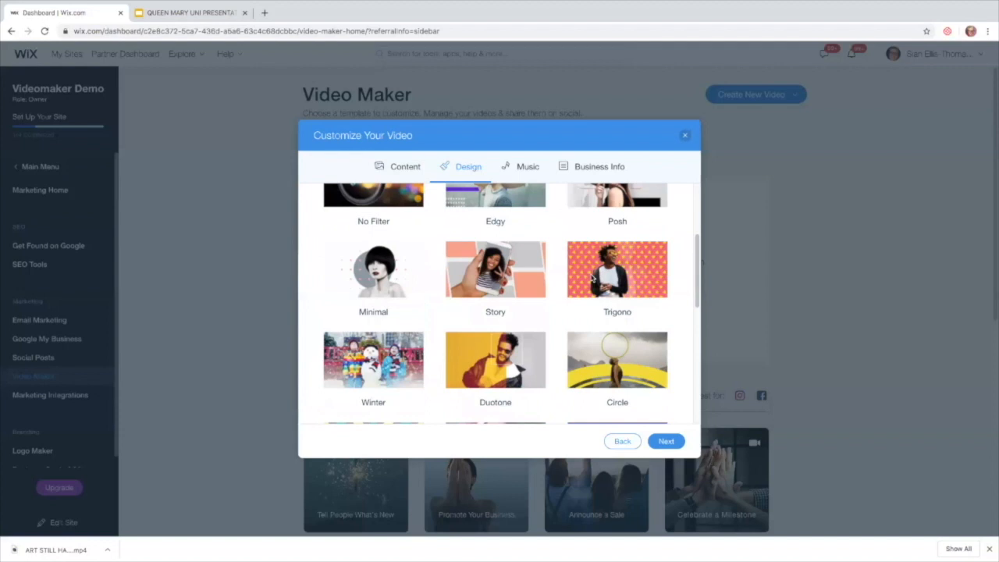
pyautogui.scroll(-5, 591, 278)
pyautogui.scroll(-2, 591, 278)
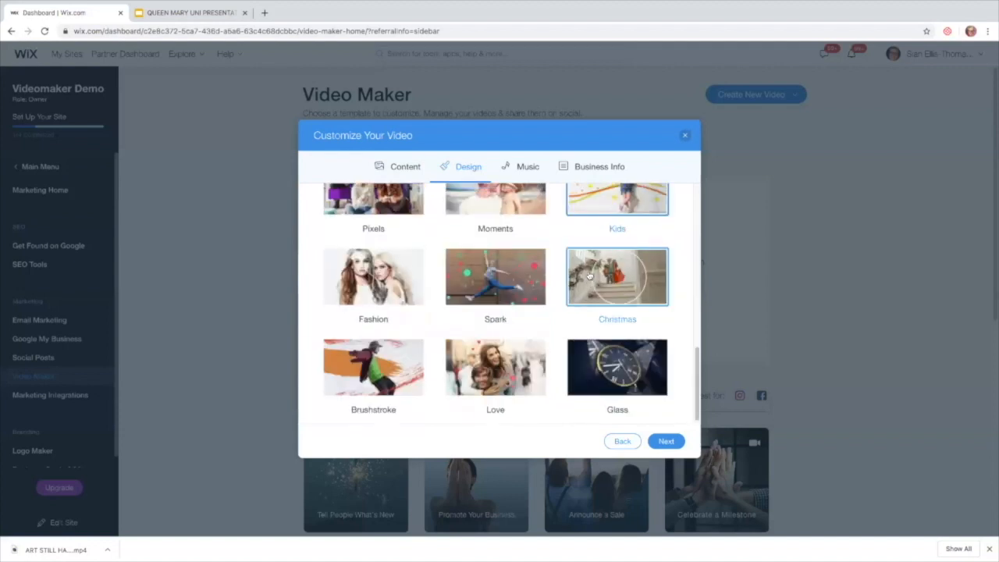
pyautogui.scroll(3, 591, 278)
pyautogui.scroll(1, 589, 276)
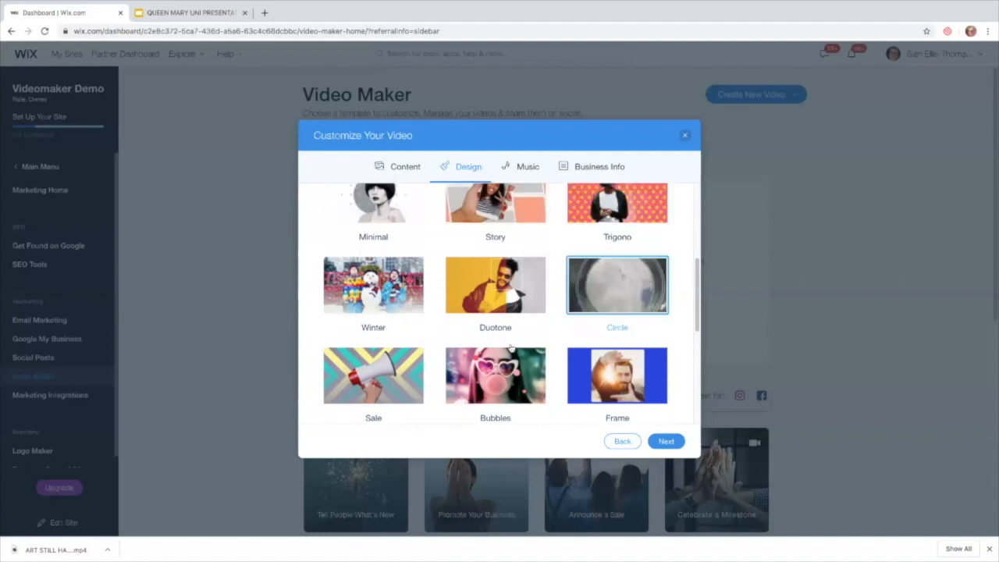
pyautogui.scroll(3, 511, 349)
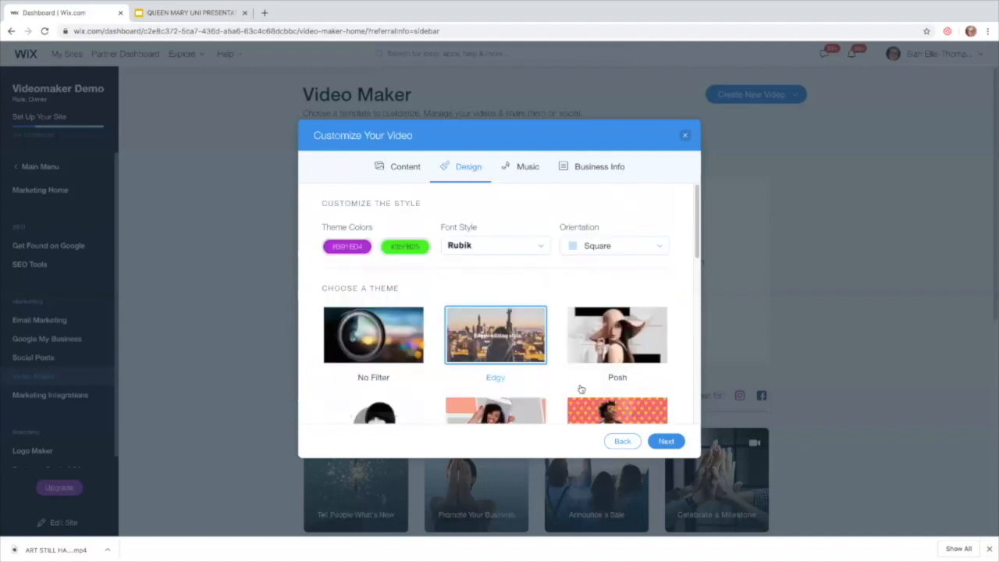
# Move to the Music tab, browse the All Tracks grid, and open the Filters dropdown.
pyautogui.click(666, 442)
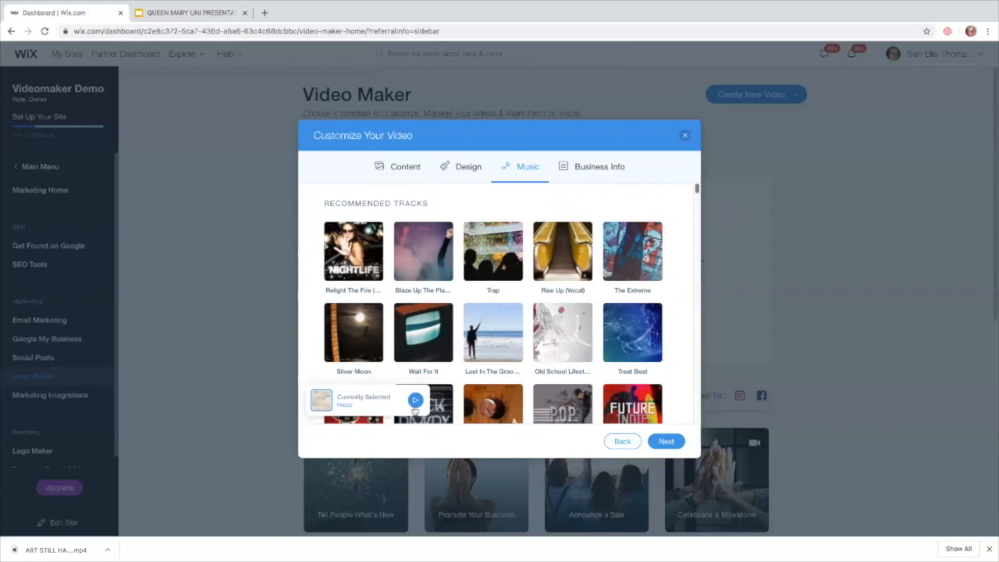
pyautogui.scroll(-5, 462, 344)
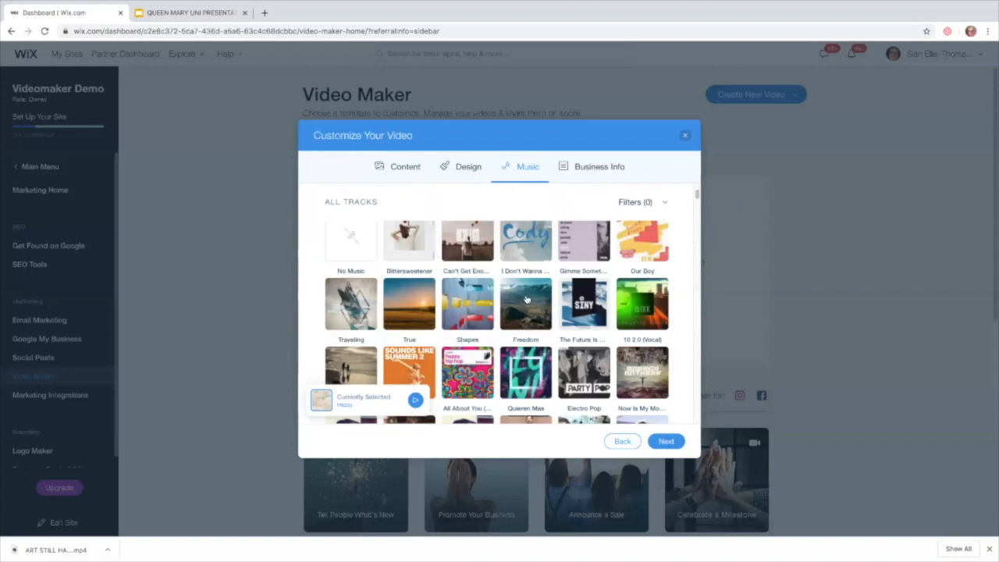
pyautogui.scroll(-5, 526, 299)
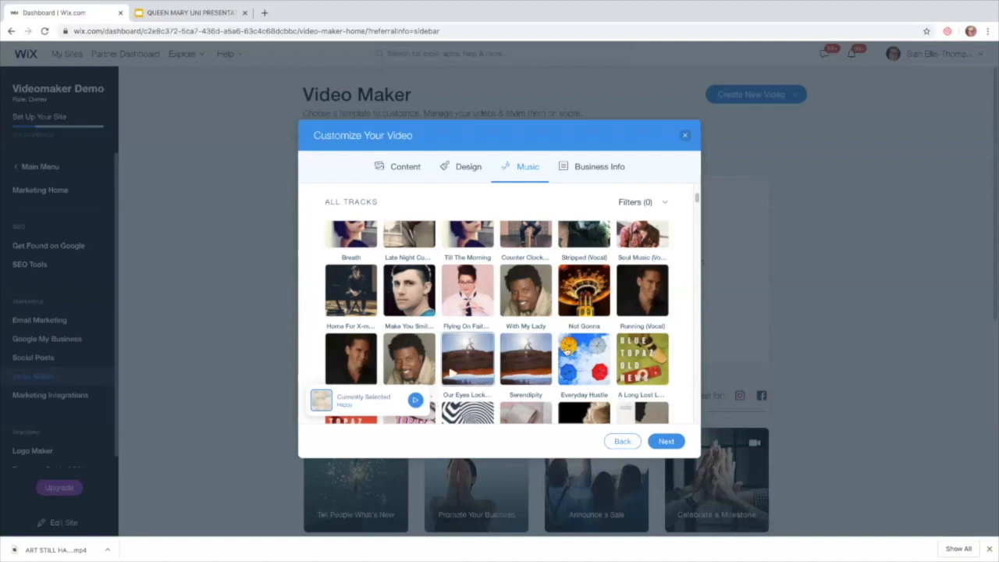
pyautogui.scroll(-1, 575, 355)
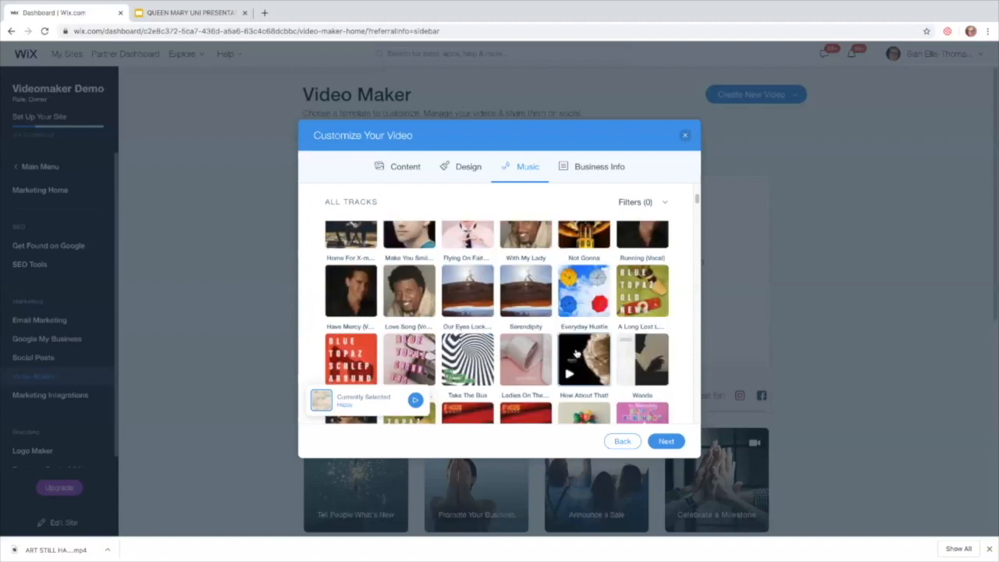
pyautogui.scroll(-1, 575, 355)
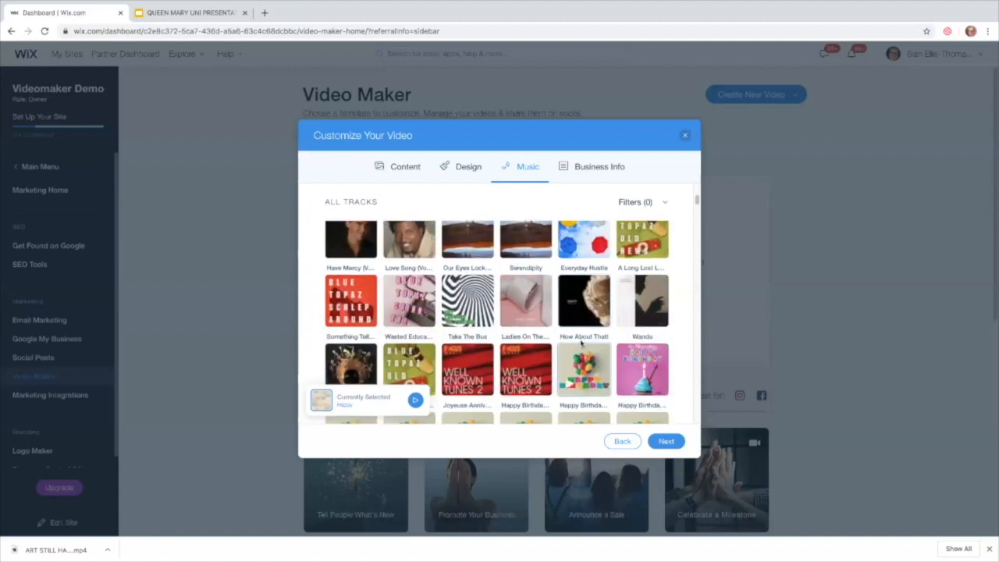
pyautogui.scroll(-3, 580, 341)
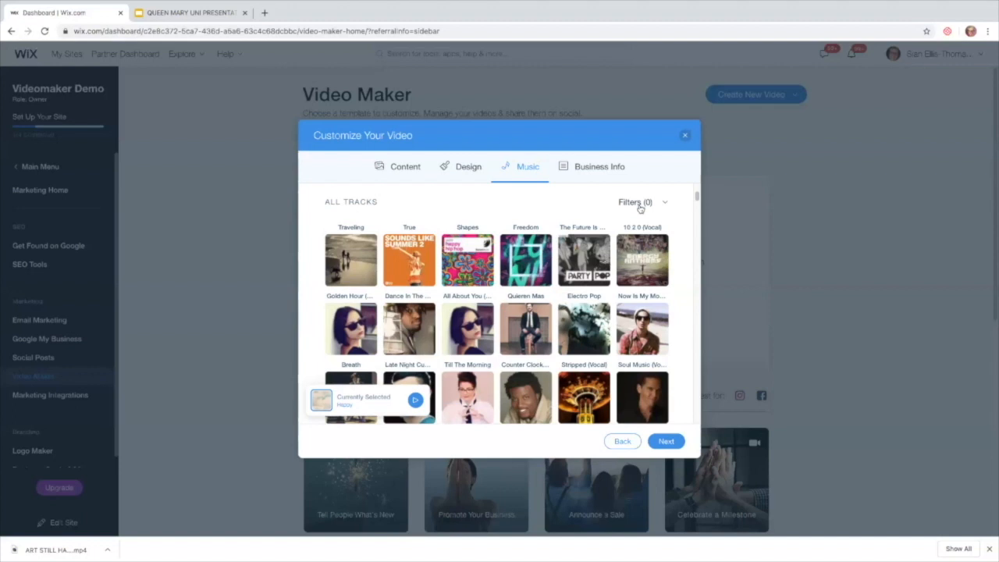
pyautogui.scroll(1, 638, 207)
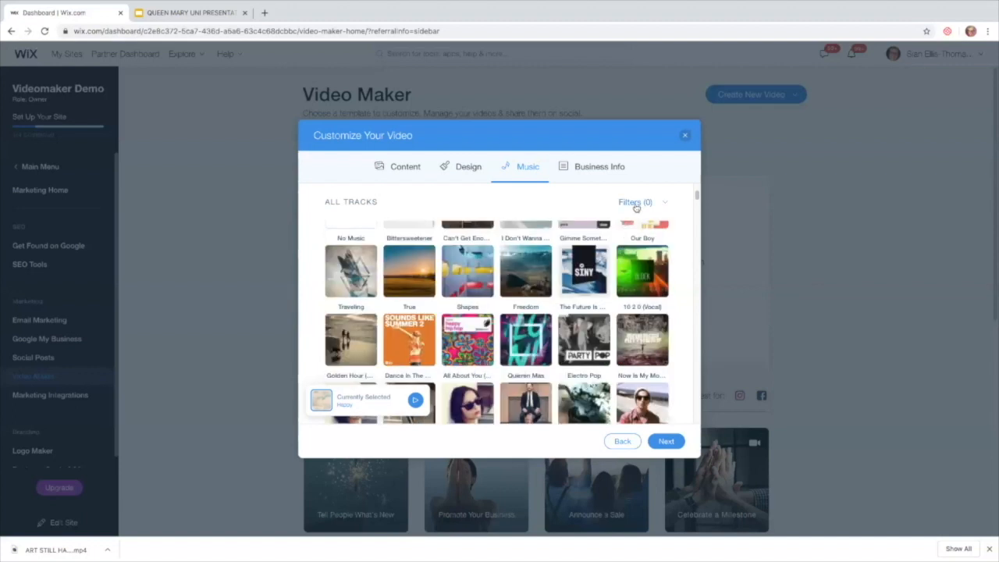
pyautogui.click(634, 203)
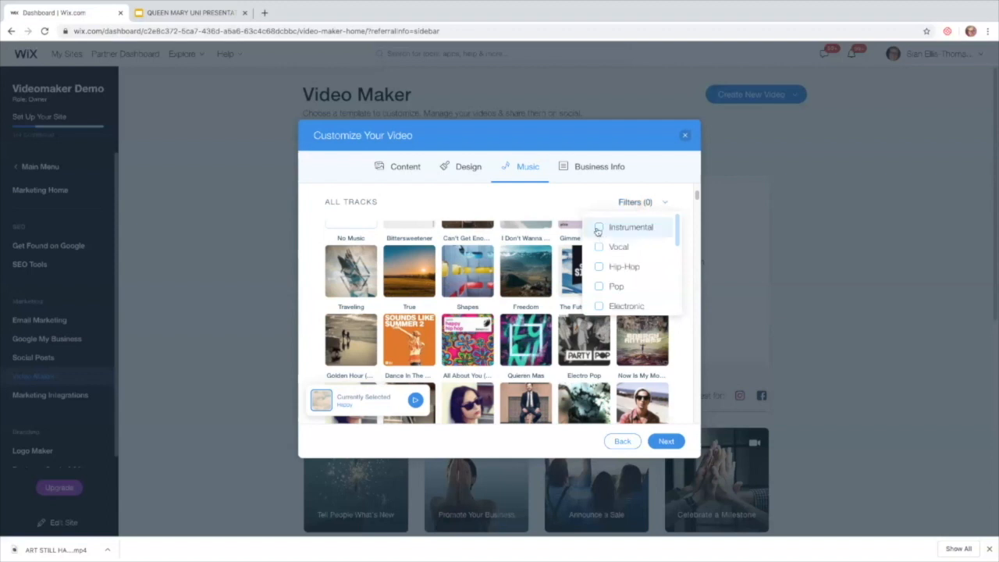
# Filter the music library to Instrumental and Funk tracks and pick Special Delivery.
pyautogui.click(671, 233)
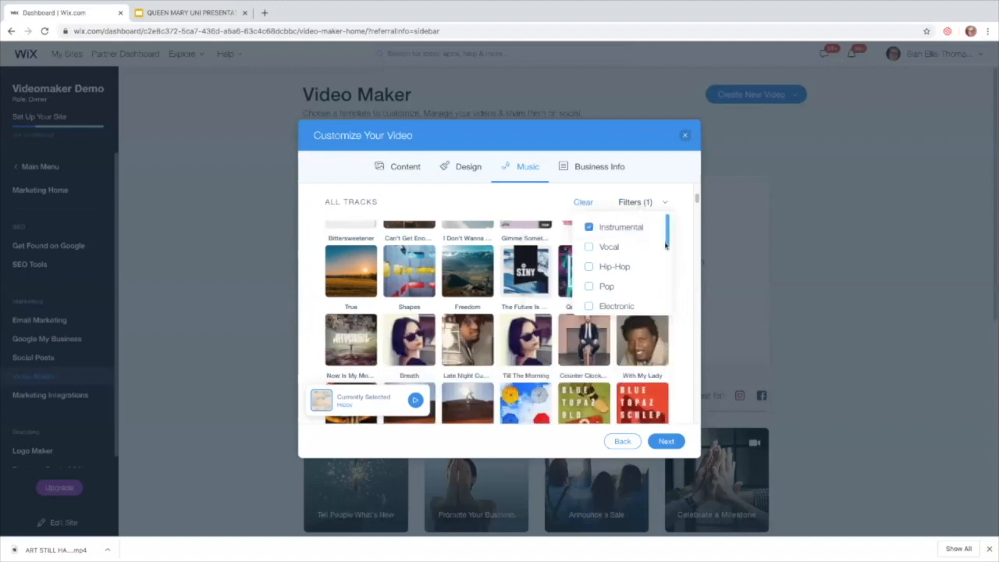
pyautogui.click(668, 246)
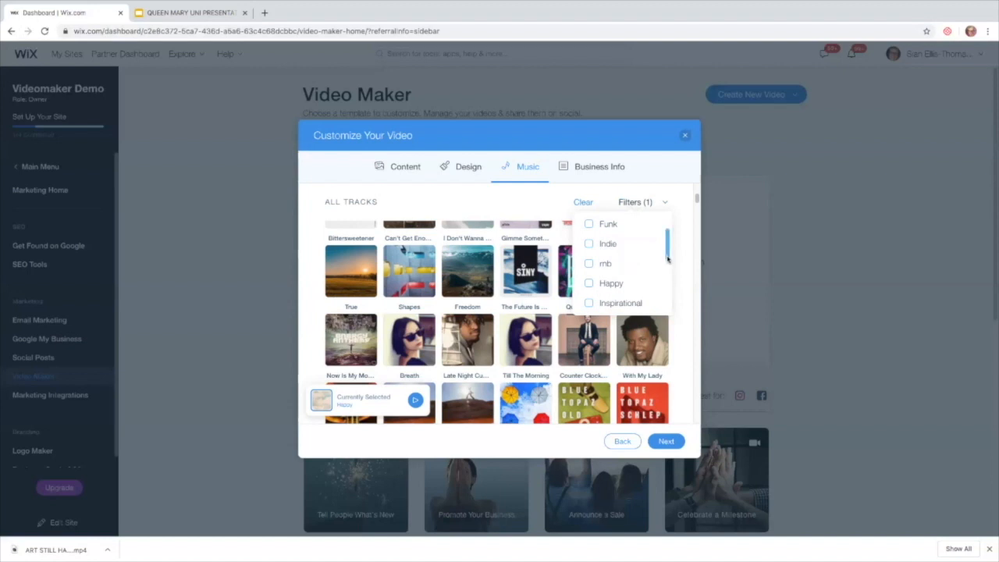
pyautogui.click(590, 226)
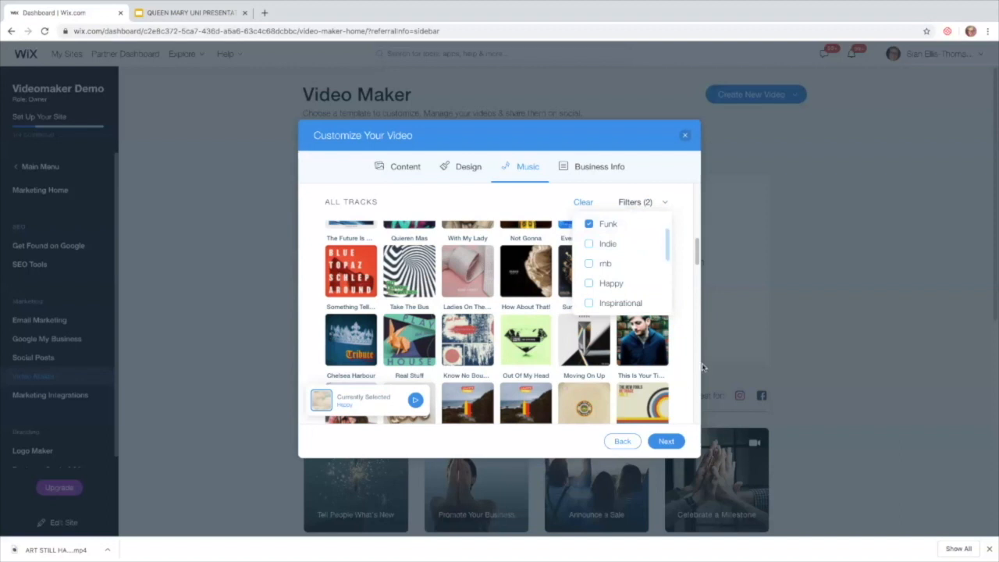
pyautogui.click(686, 328)
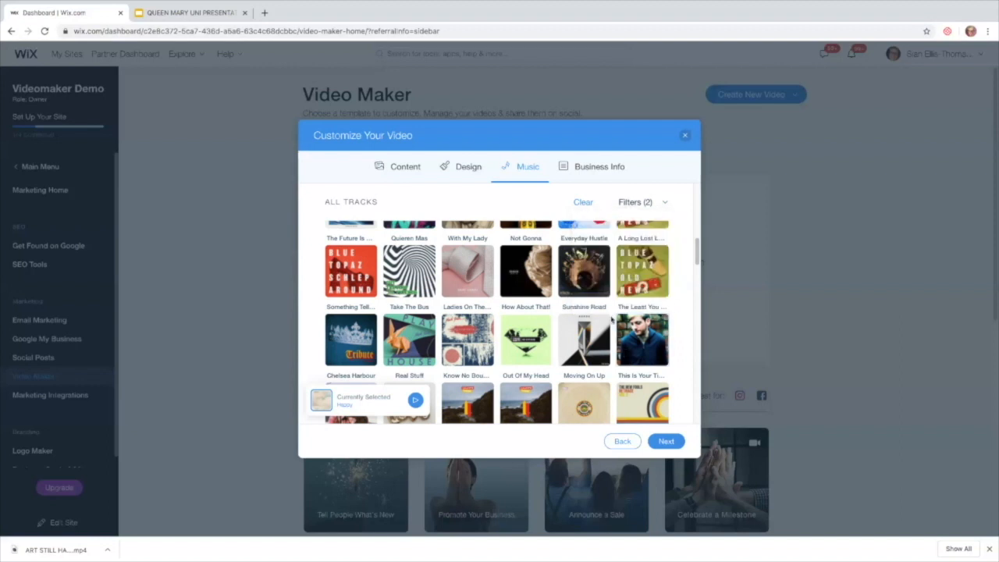
pyautogui.scroll(1, 607, 316)
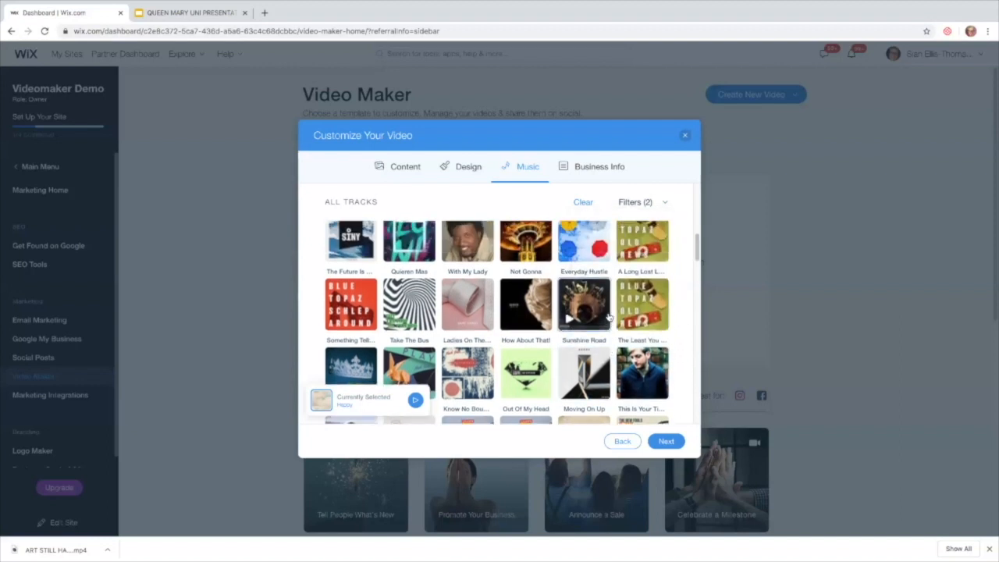
pyautogui.scroll(1, 609, 315)
pyautogui.scroll(-5, 609, 316)
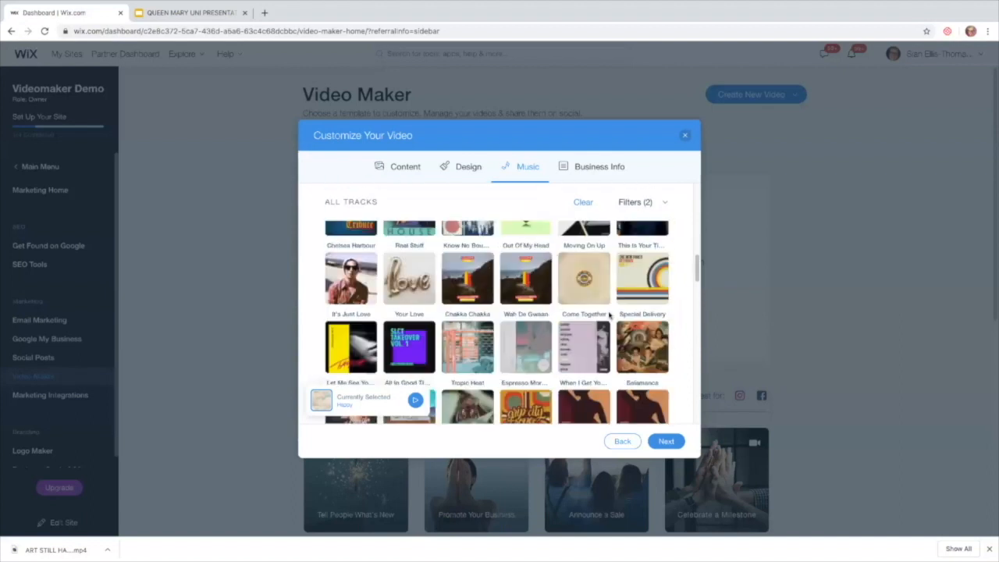
pyautogui.scroll(1, 608, 315)
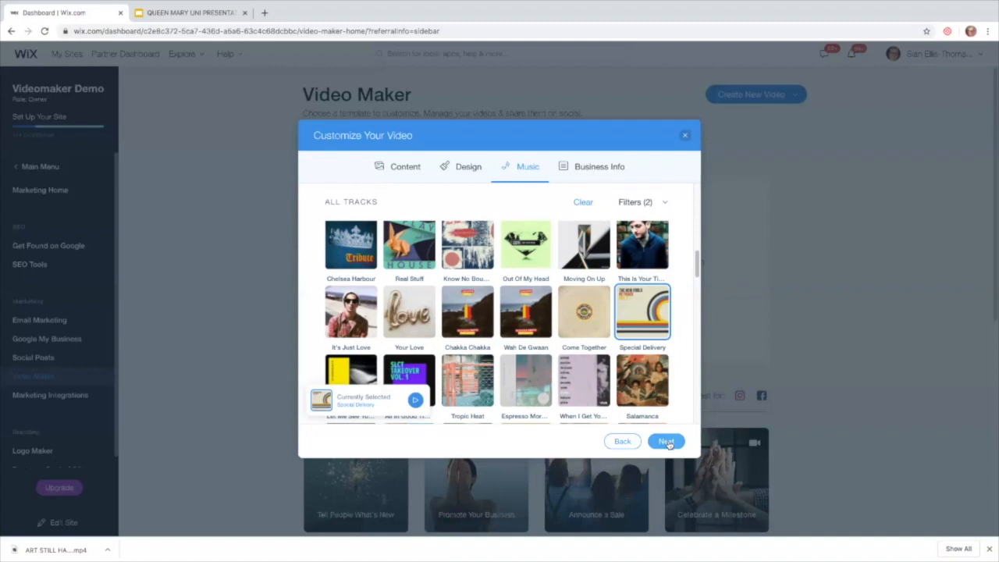
# Turn on the closing business info, entering the business name and the tagline ART FOR THE SOUL.
pyautogui.click(667, 443)
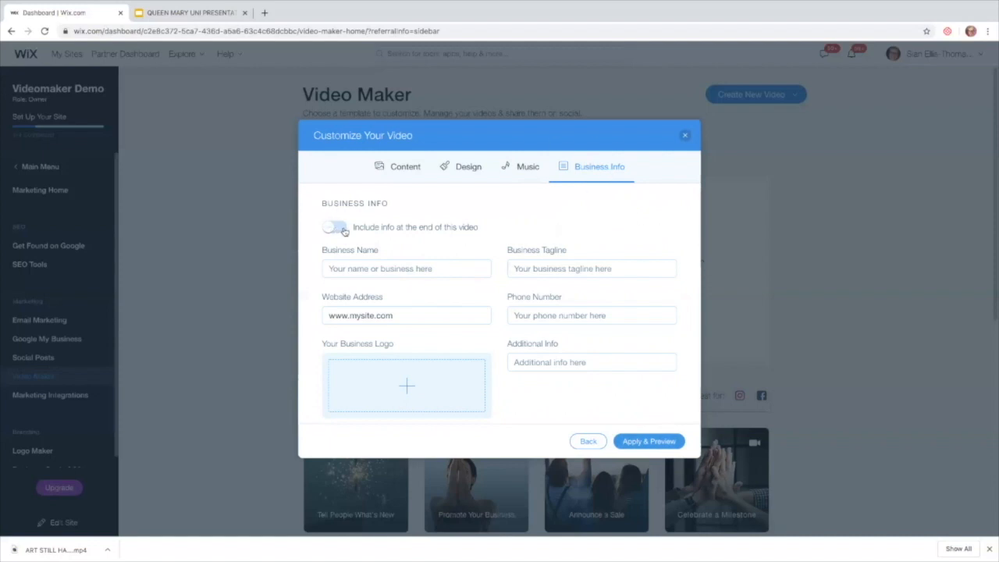
pyautogui.click(344, 230)
pyautogui.click(353, 269)
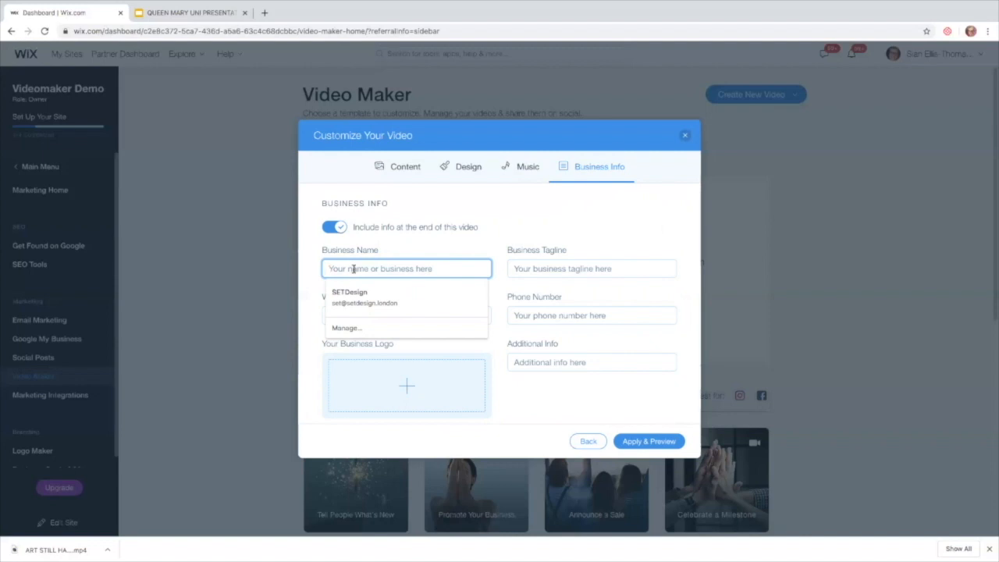
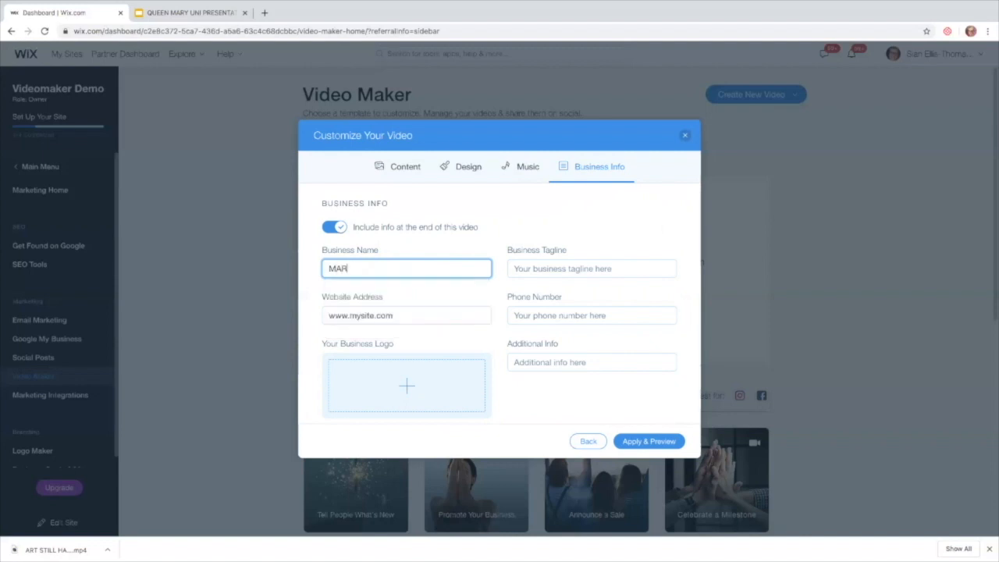
pyautogui.click(534, 267)
pyautogui.write('AR')
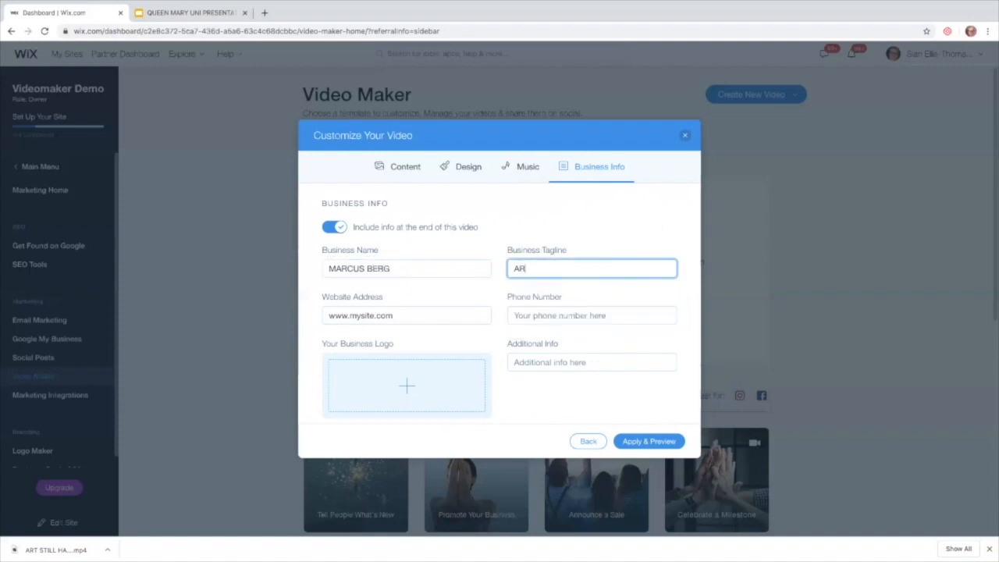
pyautogui.write('T FOR THE SOUL')
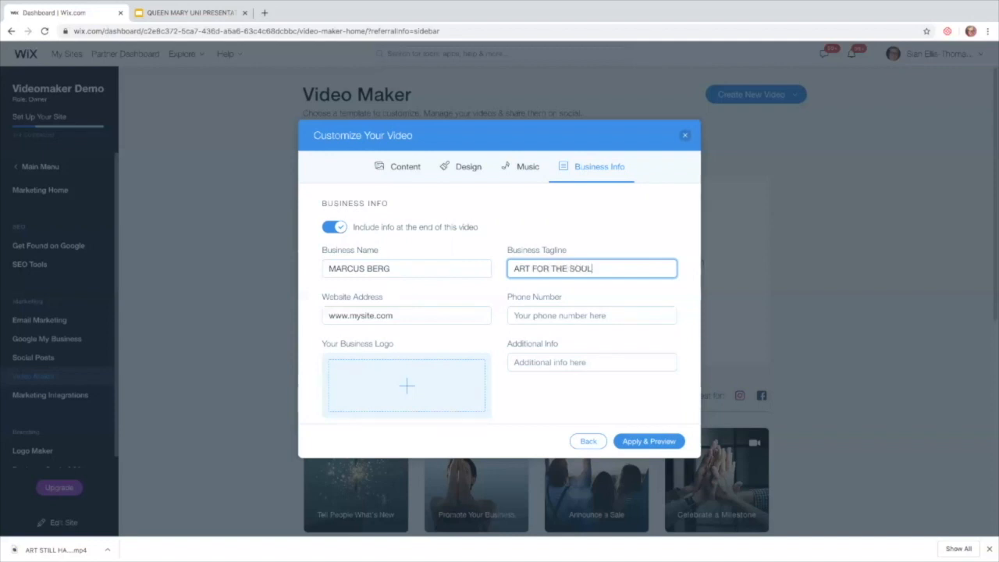
# Fill the website and phone number fields from saved browser autofill details.
pyautogui.click(361, 316)
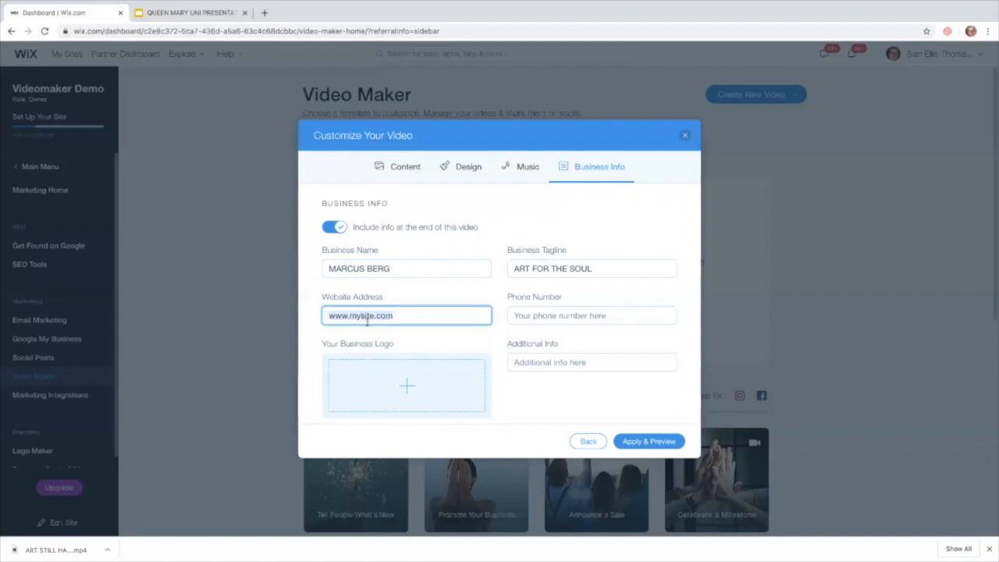
pyautogui.click(516, 315)
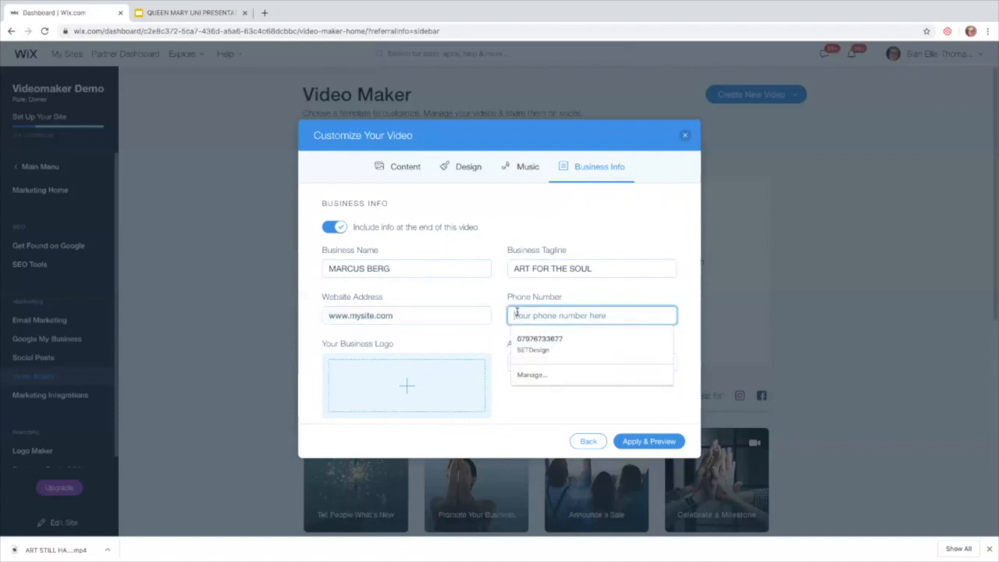
pyautogui.click(544, 341)
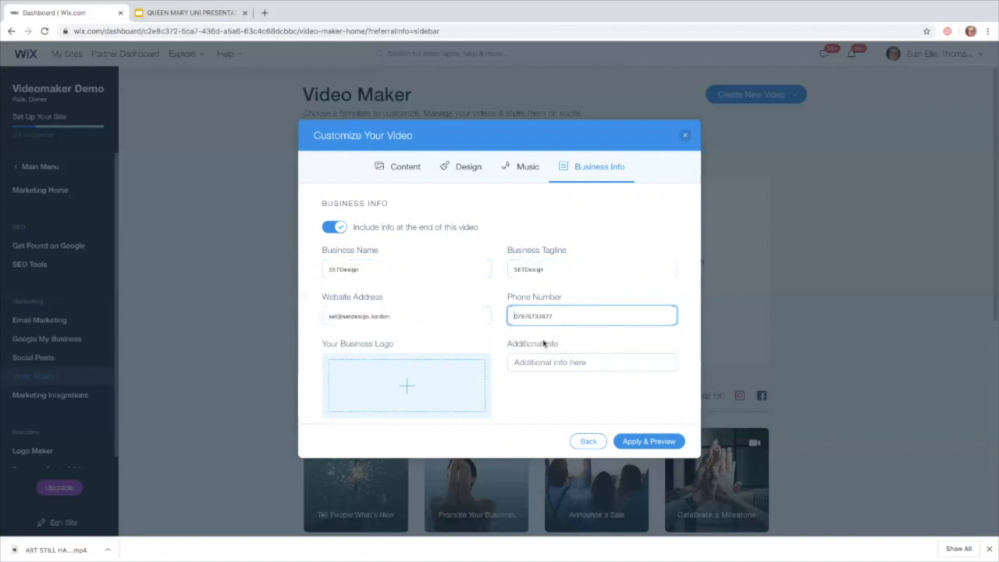
# Add a business logo and replace the autofilled name, tagline ART FOR THE SOUL and website.
pyautogui.click(407, 390)
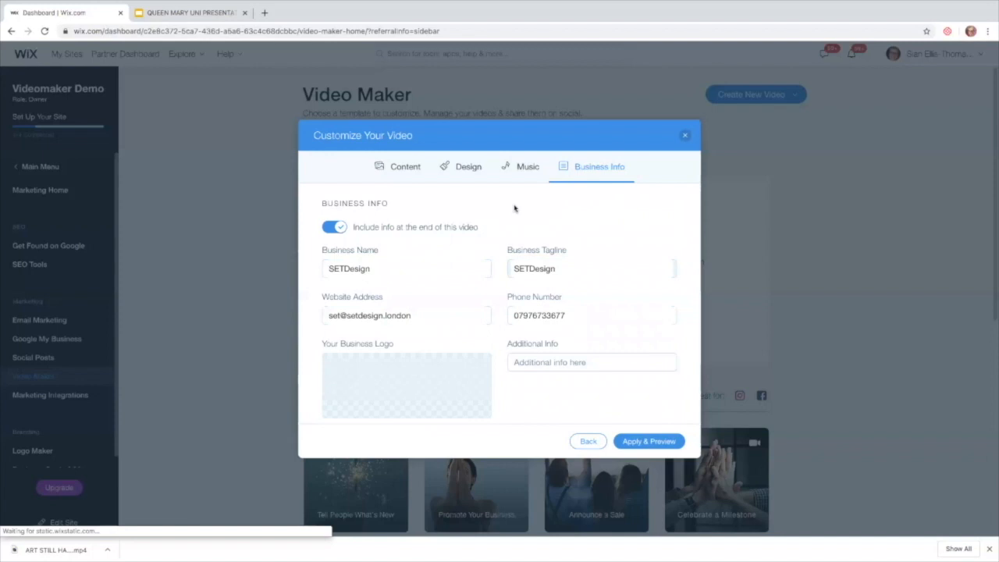
pyautogui.click(388, 268)
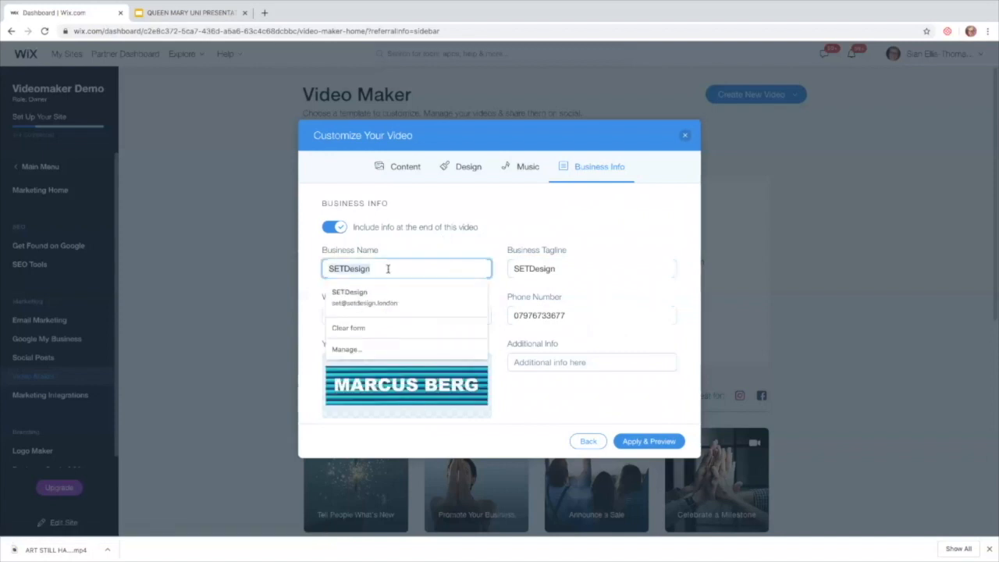
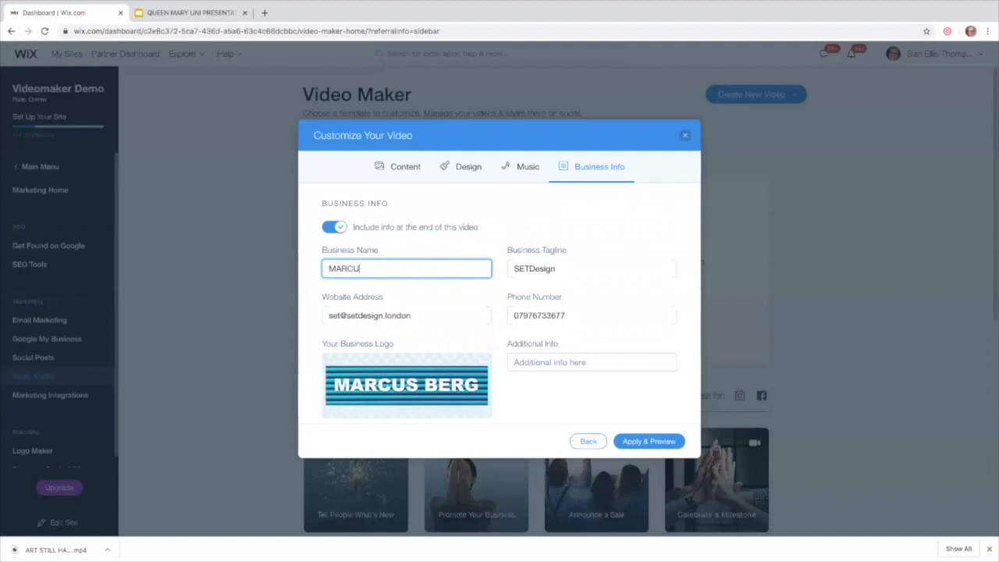
pyautogui.click(551, 267)
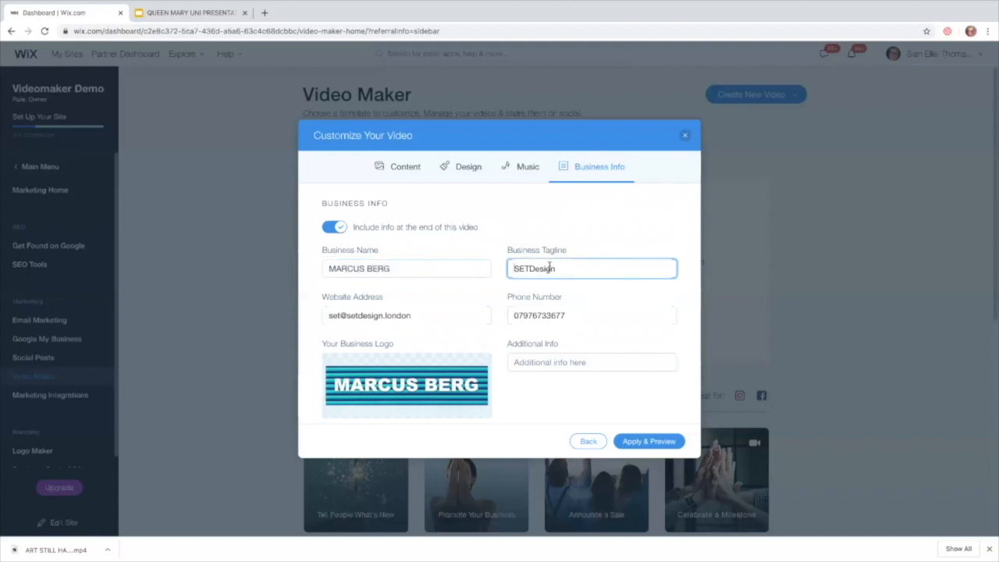
pyautogui.write('A')
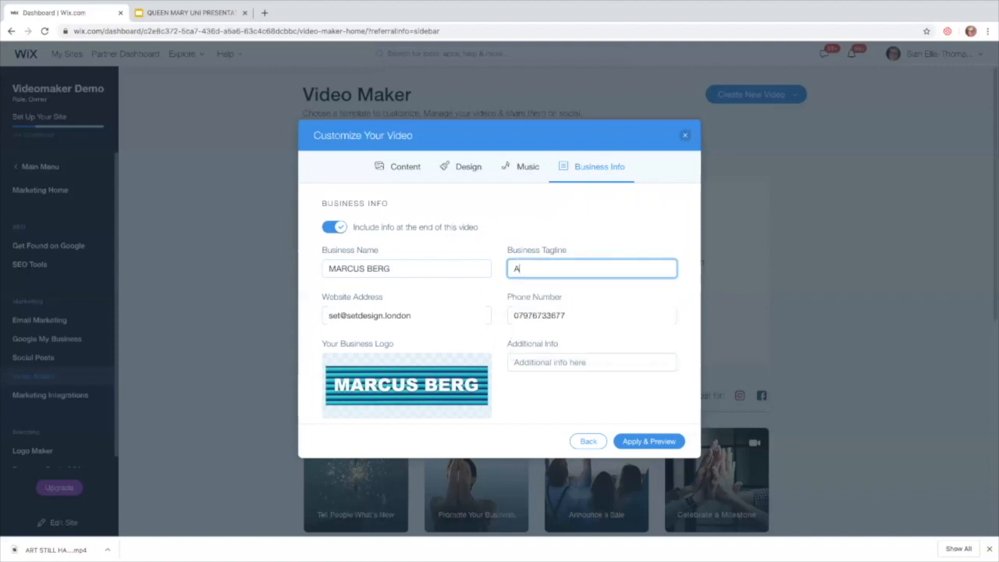
pyautogui.write('RT FOR THE SOUL')
pyautogui.click(560, 314)
pyautogui.click(425, 318)
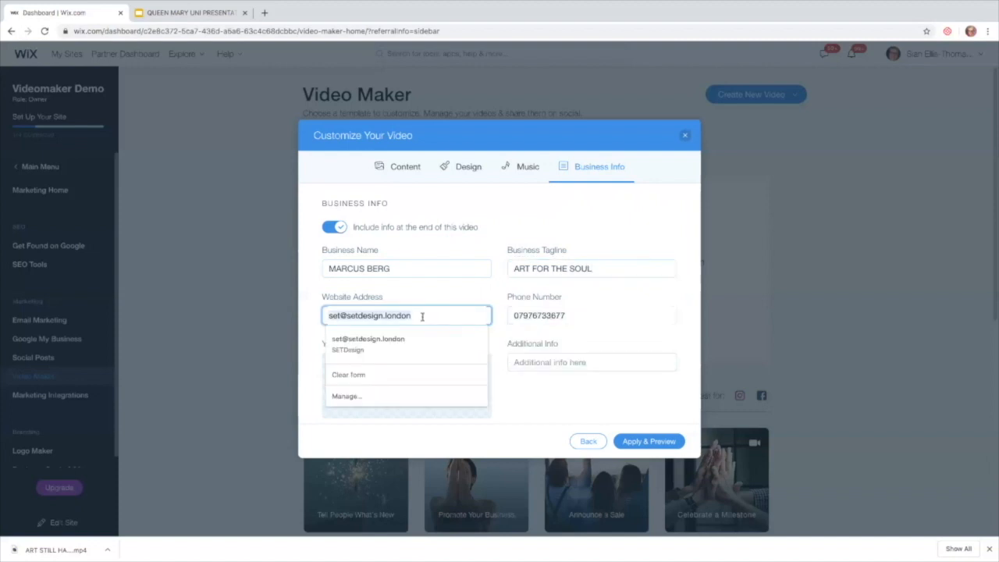
# Add the additional info 'BOOK NOW ON THE WEBSITE' and generate the video preview.
pyautogui.click(519, 363)
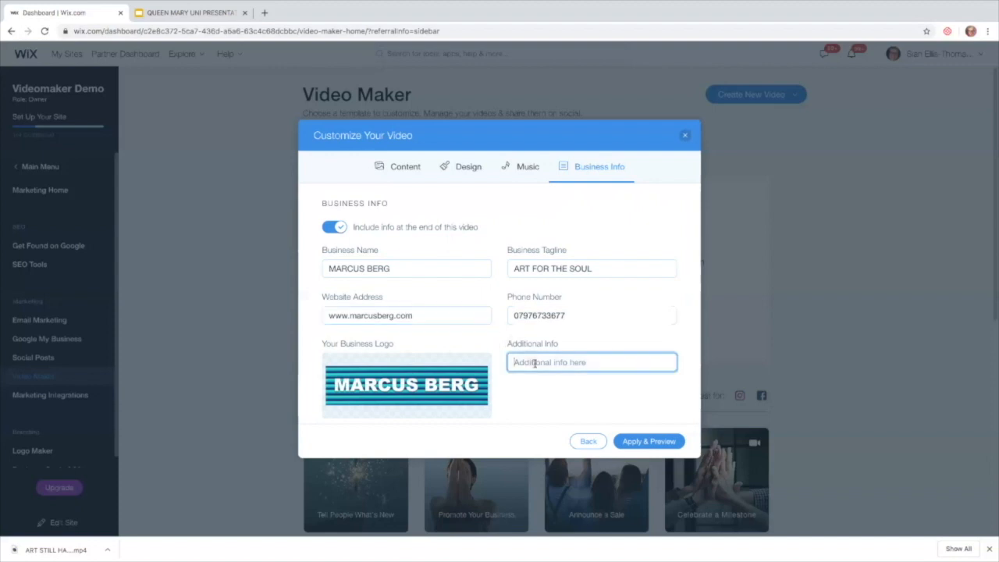
pyautogui.write('BOOK NOW ON THE WEBSITE')
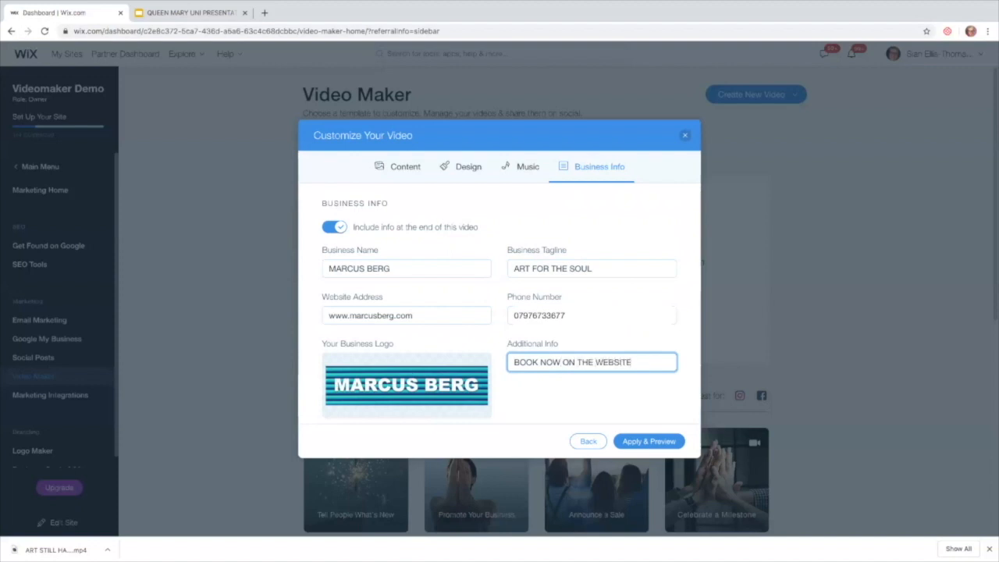
pyautogui.click(639, 445)
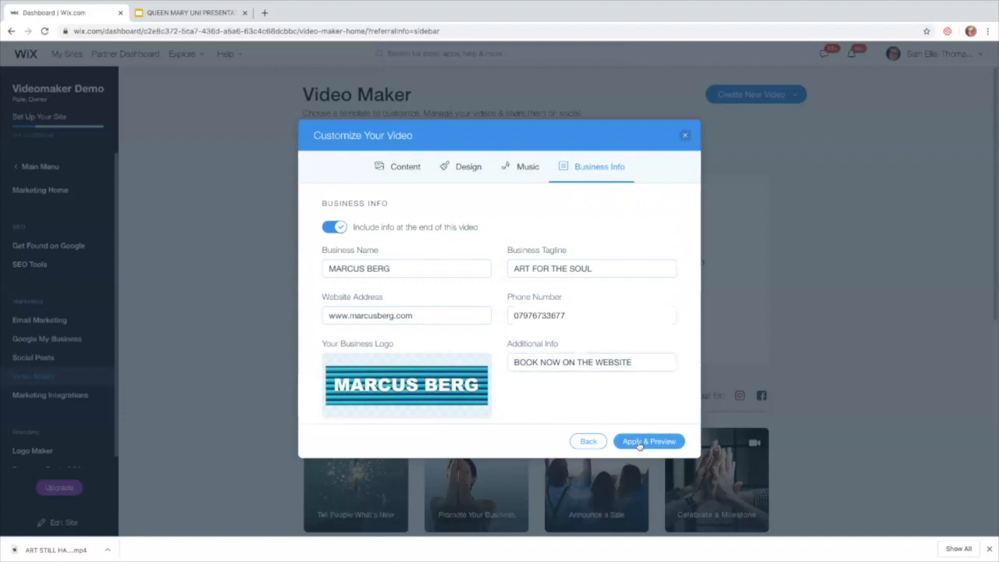
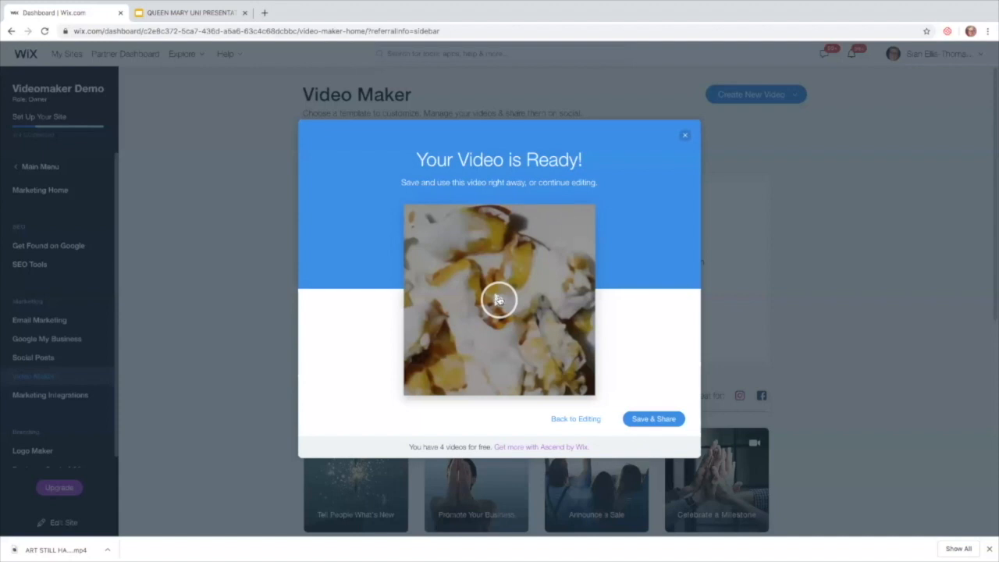
# Save the finished square promo video with Save & Share.
pyautogui.click(639, 420)
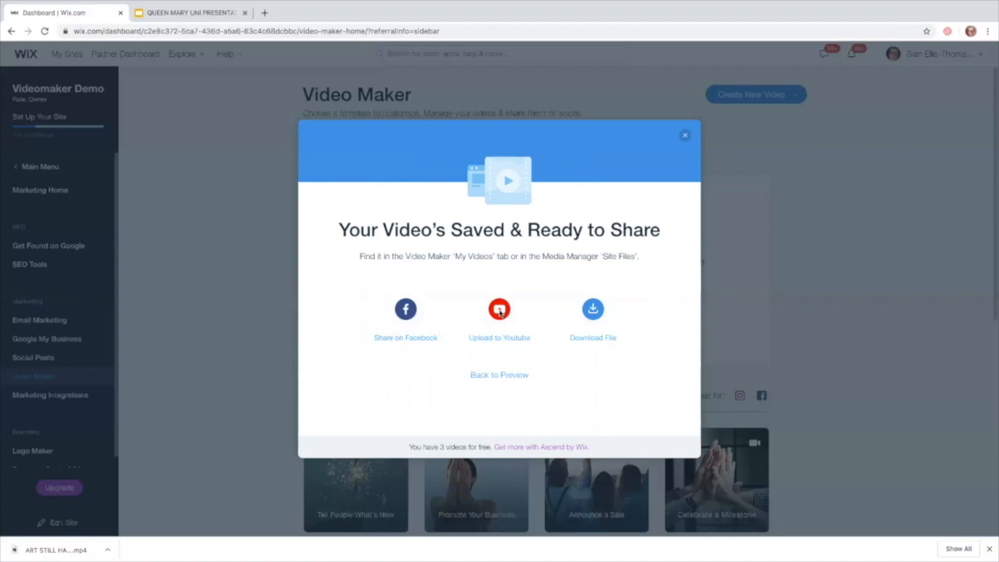
# Download the saved video as an MP4 file and close the Saved & Ready to Share dialog.
pyautogui.click(591, 341)
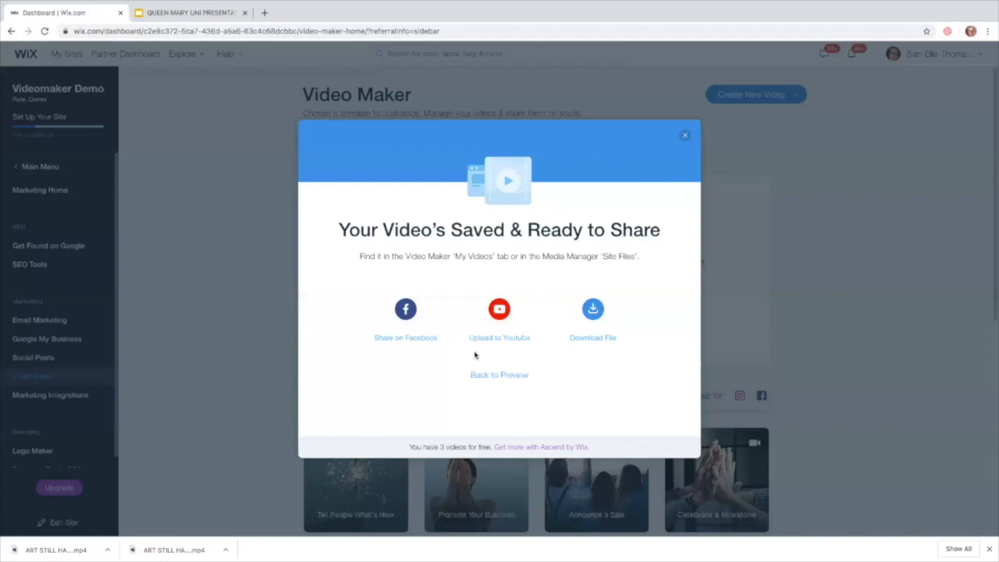
pyautogui.click(685, 137)
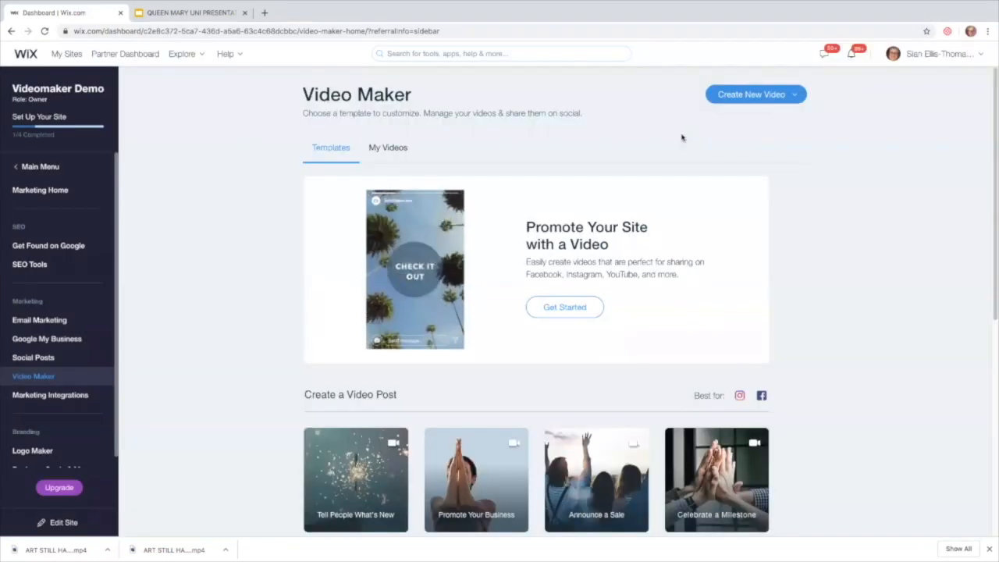